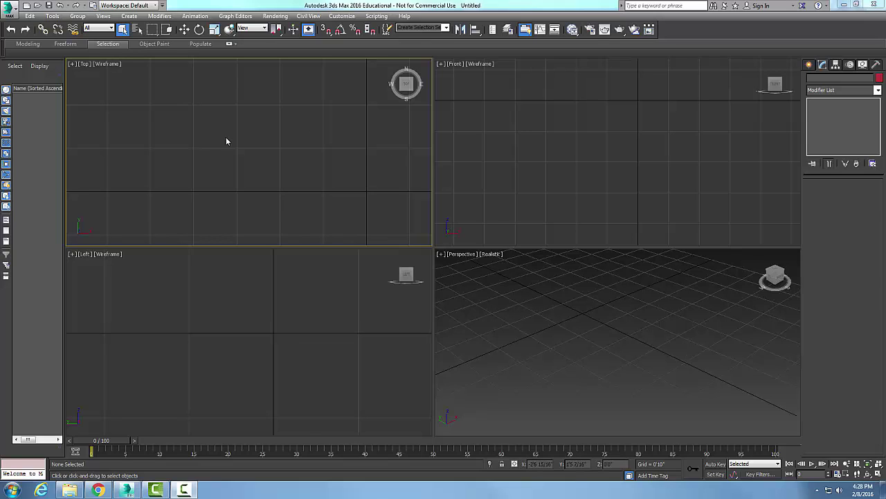
# Step: Draw two overlapping circles side by side in the Top view, with radii of about 10 4/16 and 11 10/16 inches
pyautogui.click(809, 64)
pyautogui.click(824, 142)
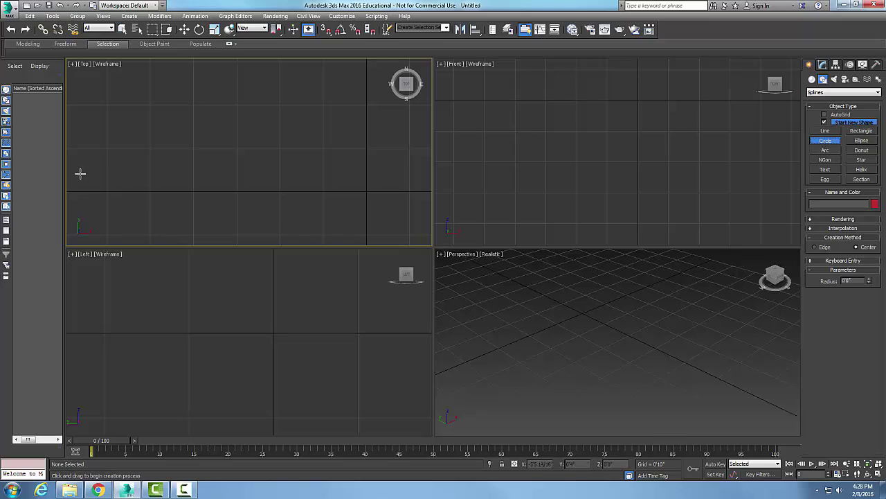
pyautogui.moveTo(132, 135); pyautogui.dragTo(168, 164)
pyautogui.click(828, 142)
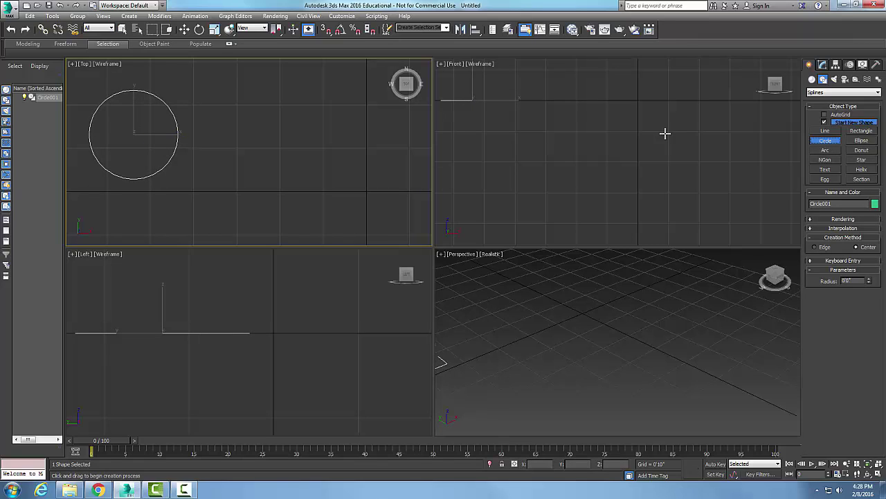
pyautogui.moveTo(202, 137); pyautogui.dragTo(239, 170)
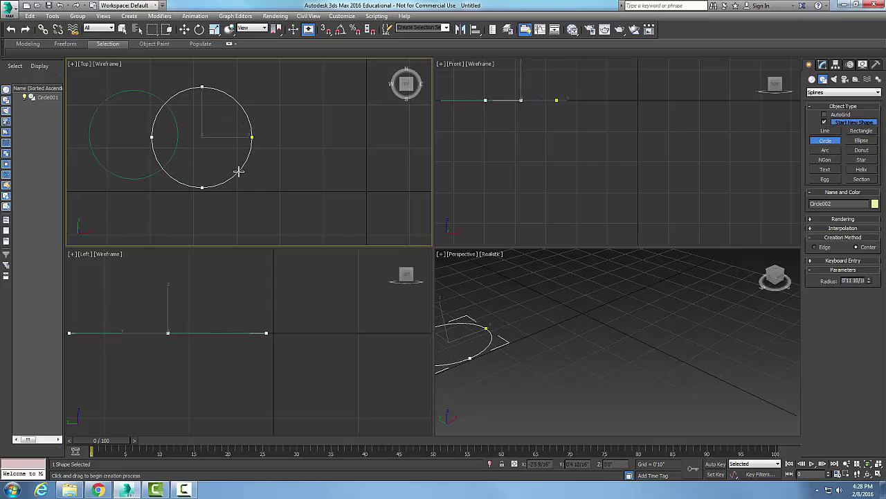
pyautogui.rightClick(281, 172)
pyautogui.click(281, 175)
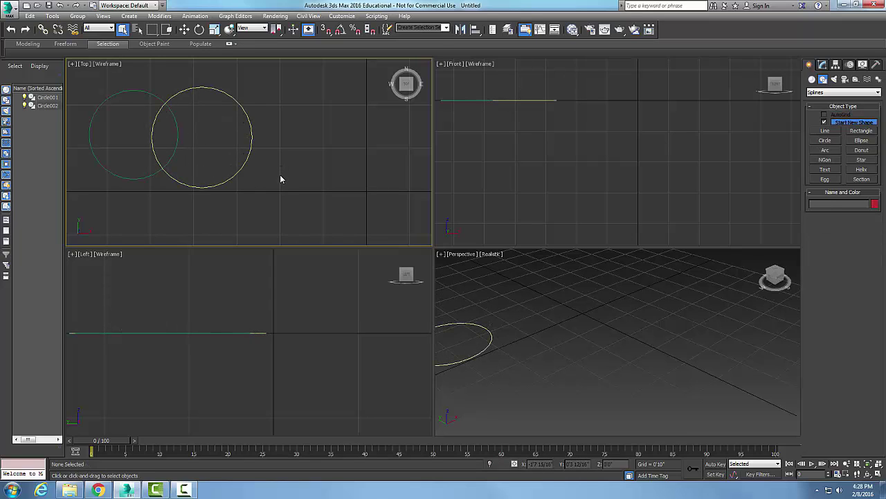
# Step: Convert both overlapping circles to editable splines
pyautogui.click(216, 185)
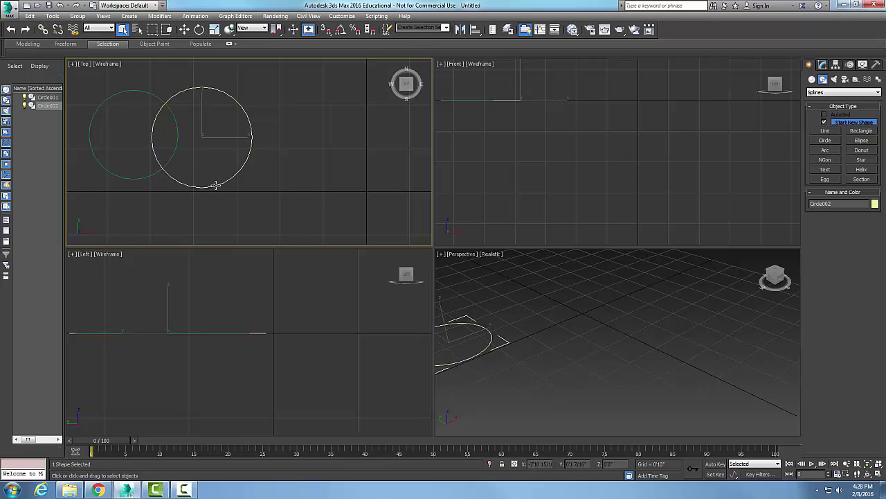
pyautogui.rightClick(215, 185)
pyautogui.moveTo(243, 276)
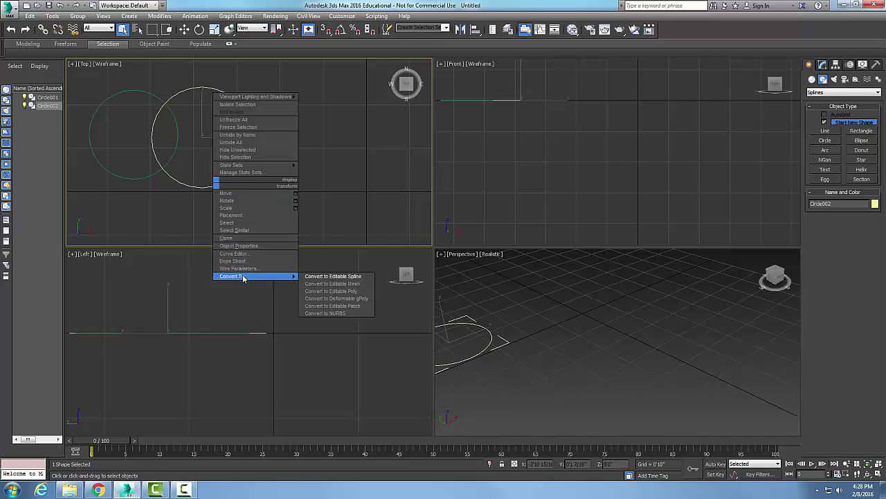
pyautogui.click(320, 276)
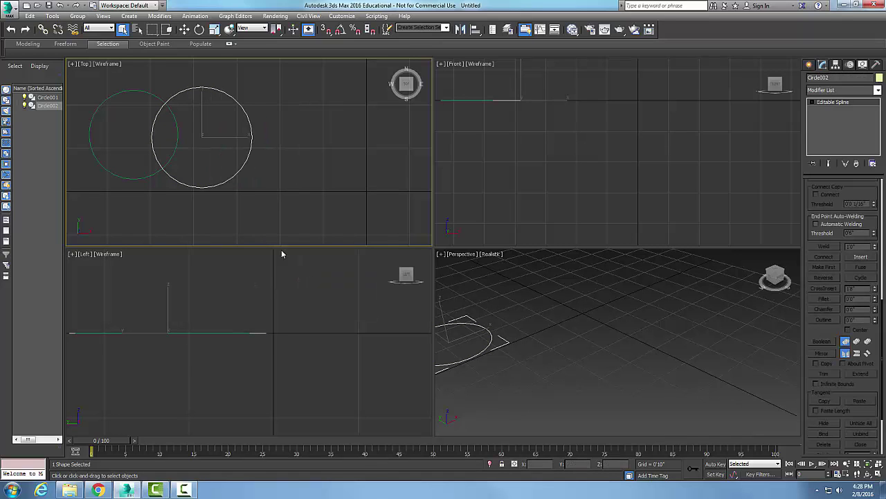
pyautogui.click(147, 175)
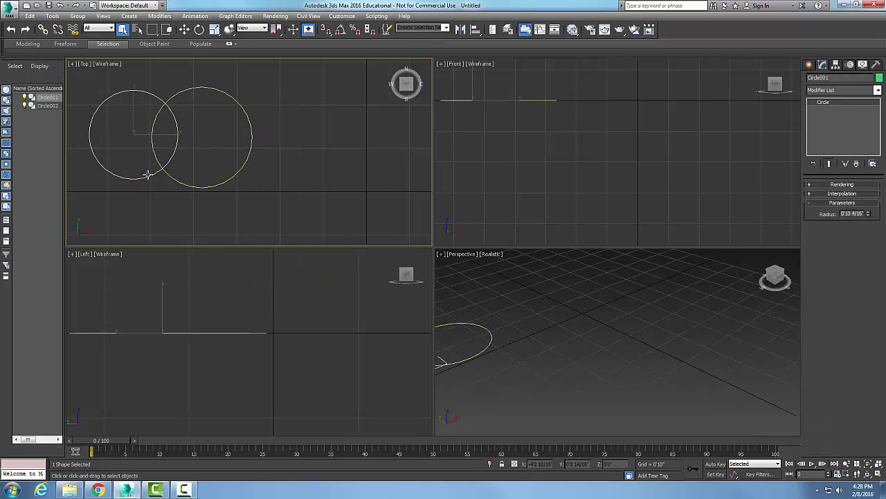
pyautogui.rightClick(147, 174)
pyautogui.moveTo(190, 271)
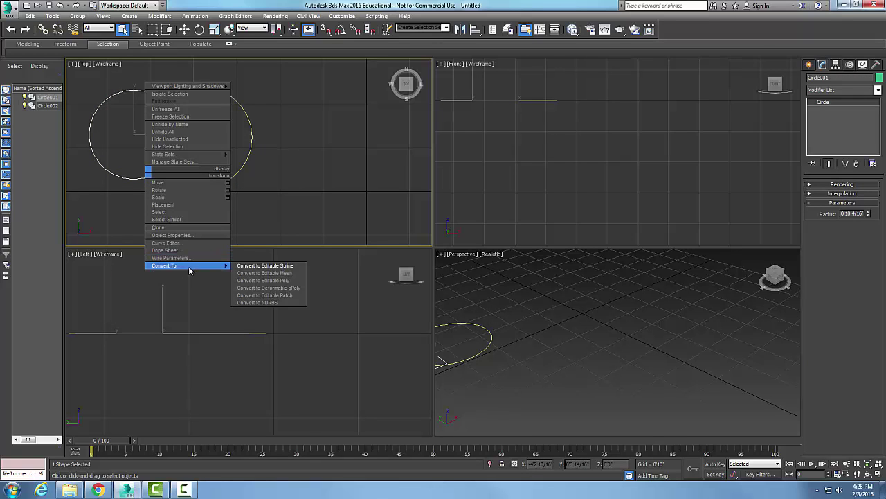
pyautogui.click(250, 266)
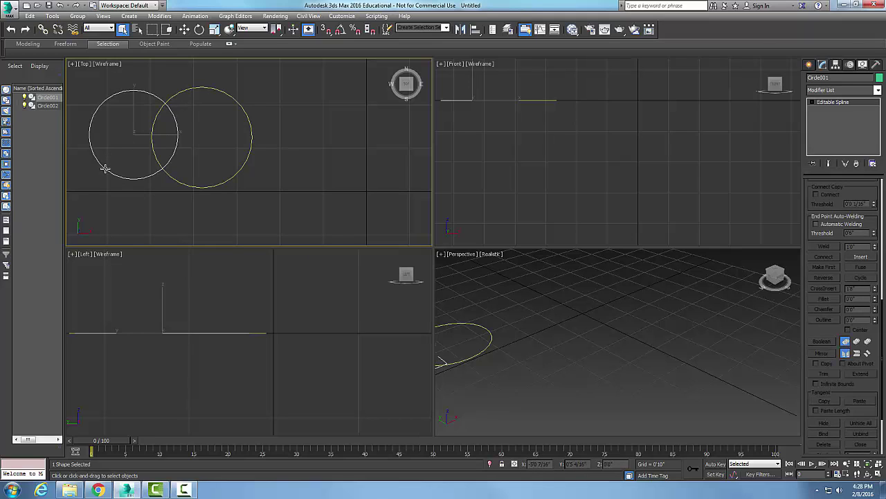
pyautogui.click(261, 181)
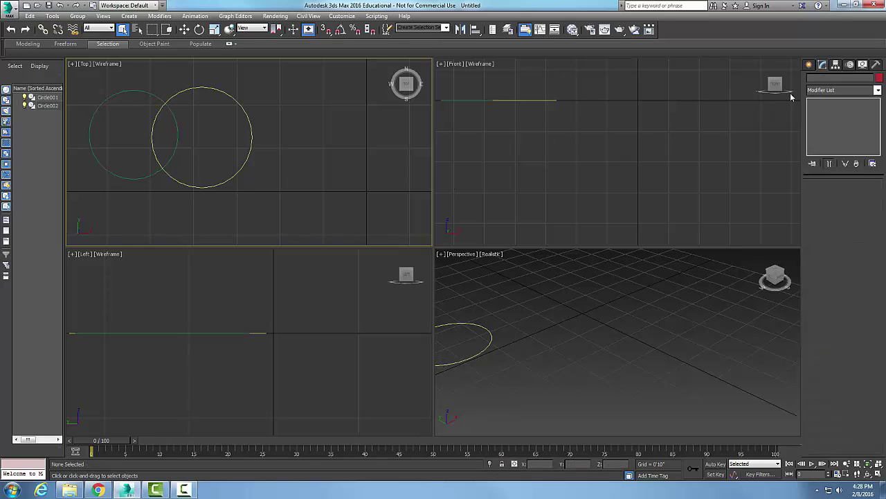
# Step: Attach the left circle to the right circle's editable spline, working at the Spline sub-object level
pyautogui.click(252, 132)
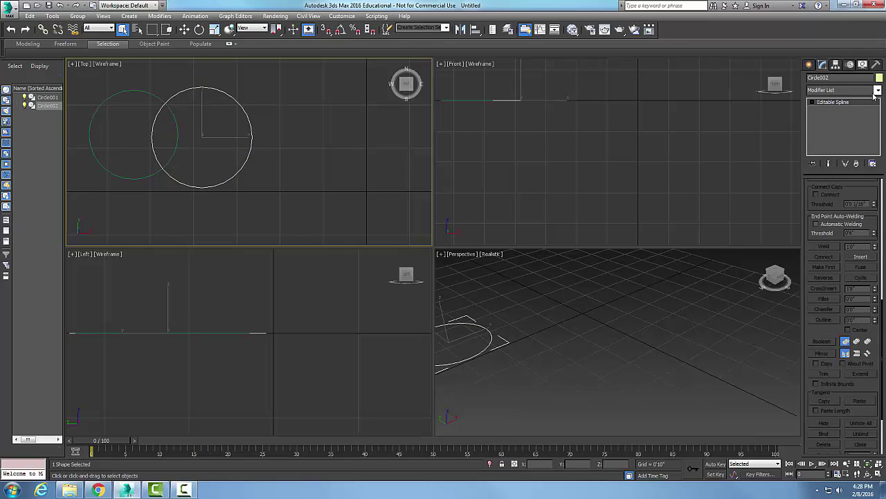
pyautogui.click(813, 103)
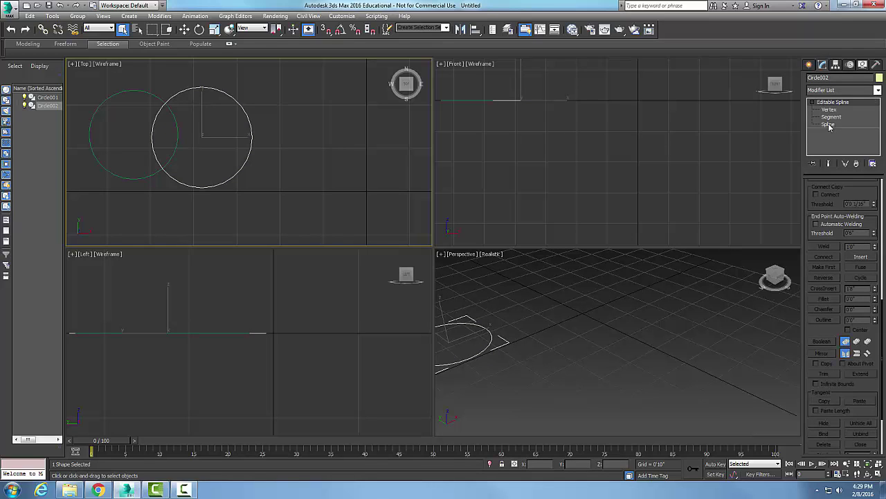
pyautogui.click(828, 125)
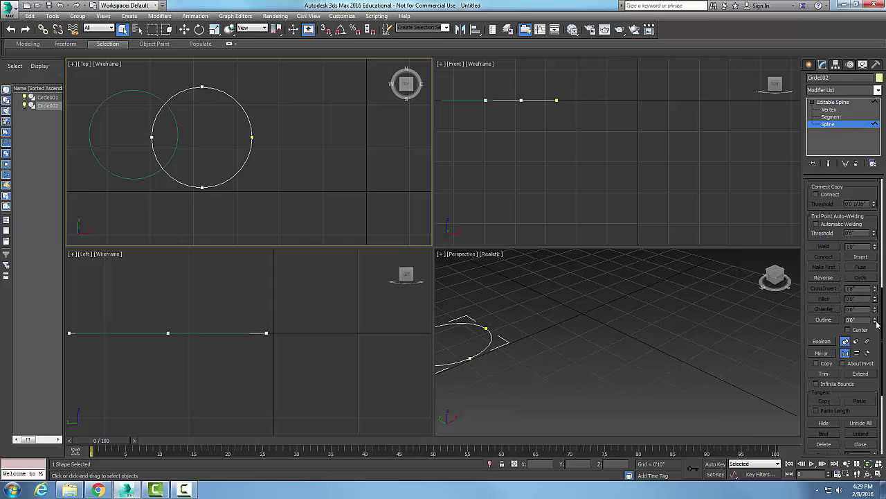
pyautogui.moveTo(883, 313); pyautogui.dragTo(874, 191)
pyautogui.scroll(-5, 829, 288)
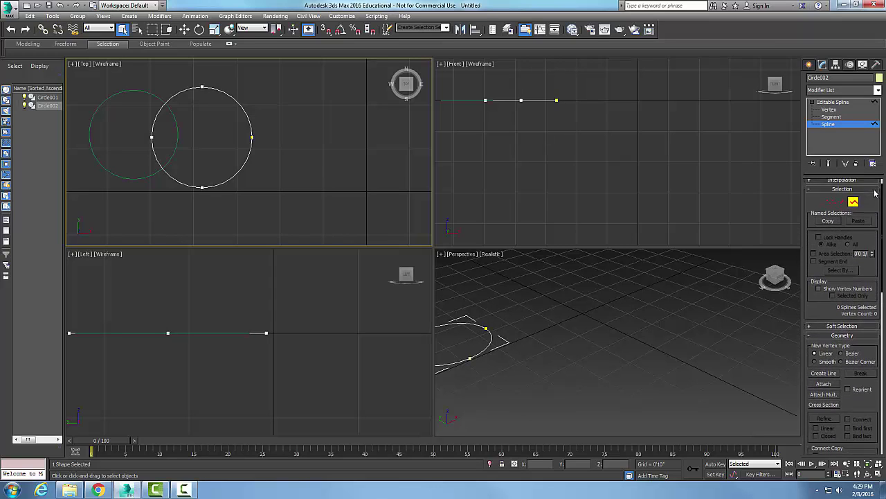
pyautogui.click(823, 285)
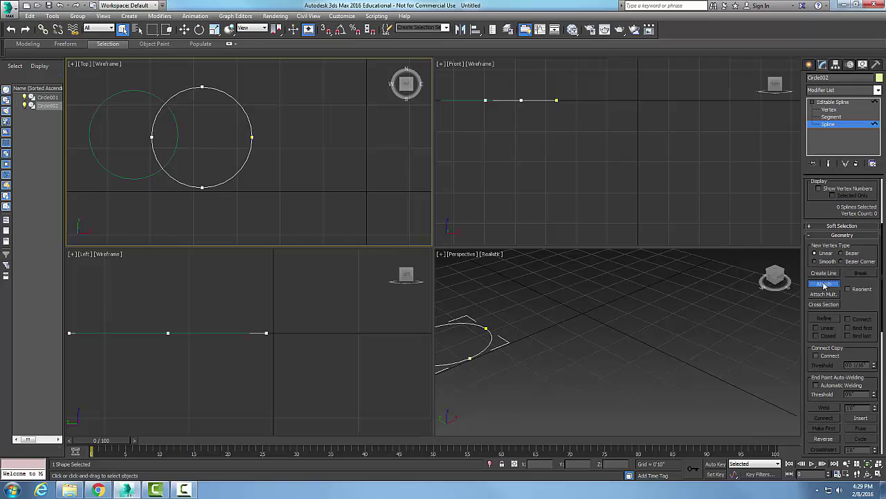
pyautogui.click(159, 168)
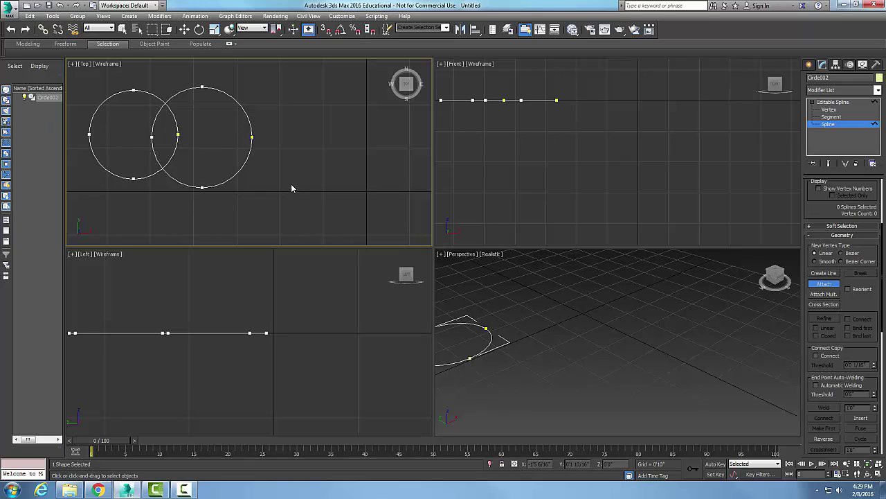
# Step: Combine the right circle's spline with the left one into a single outline using a Boolean Union
pyautogui.press('w')
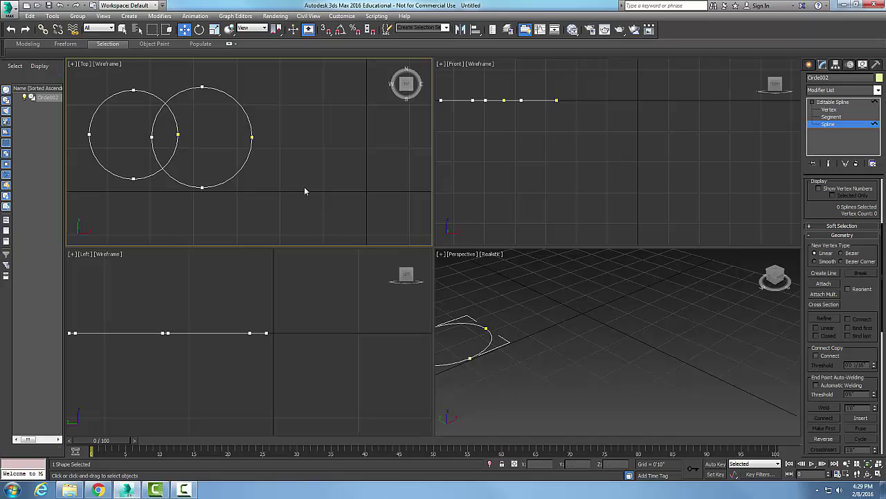
pyautogui.click(562, 290)
pyautogui.click(365, 196)
pyautogui.click(242, 168)
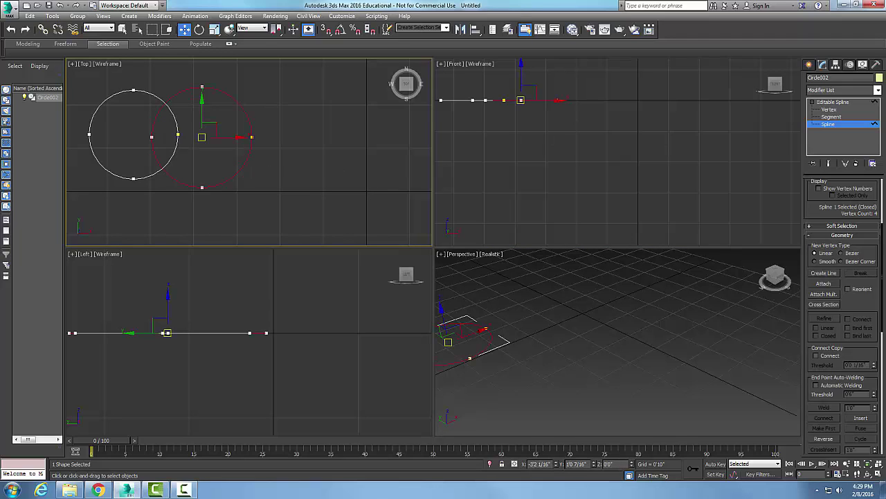
pyautogui.moveTo(882, 230)
pyautogui.mouseDown()
pyautogui.moveTo(878, 361)
pyautogui.moveTo(882, 237)
pyautogui.mouseUp()
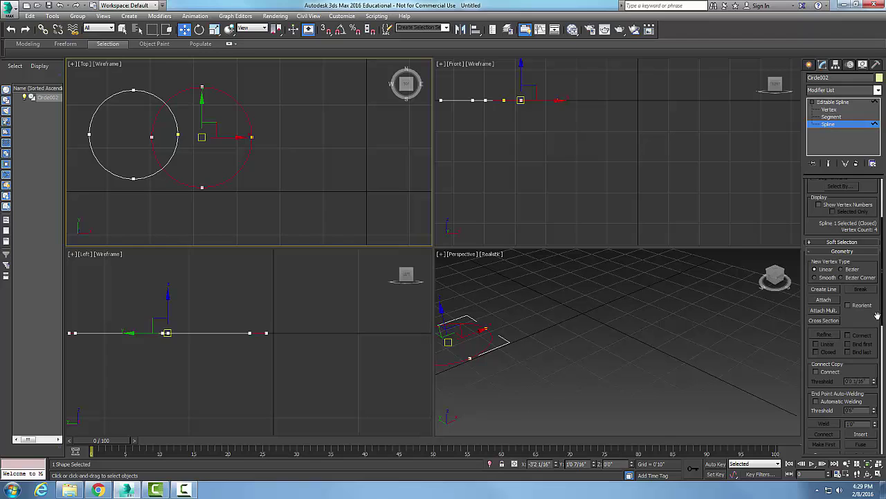
pyautogui.moveTo(883, 313); pyautogui.dragTo(884, 402)
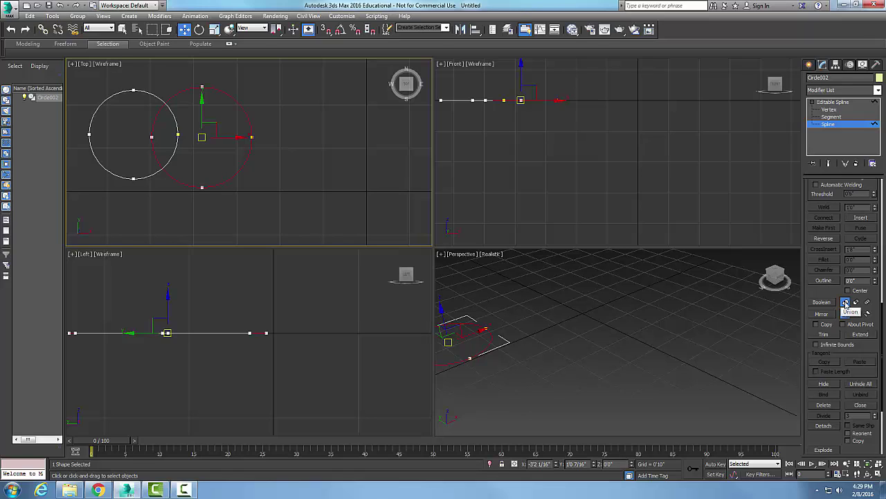
pyautogui.click(822, 303)
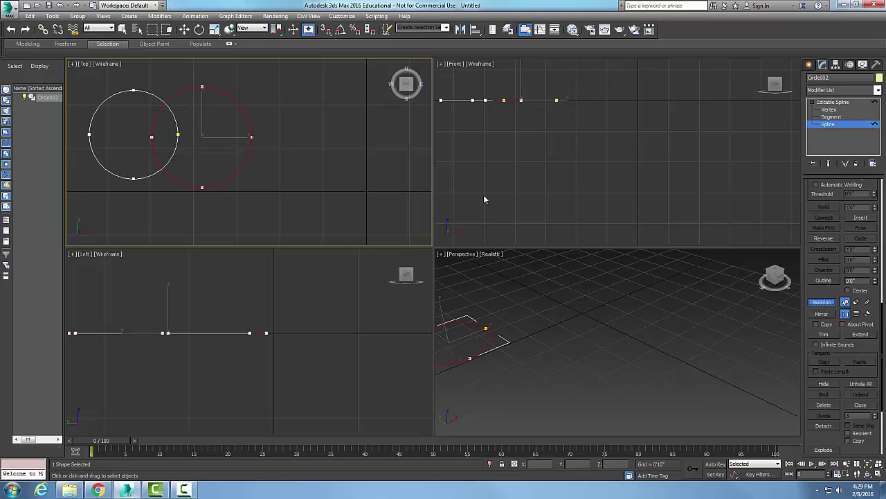
pyautogui.click(148, 173)
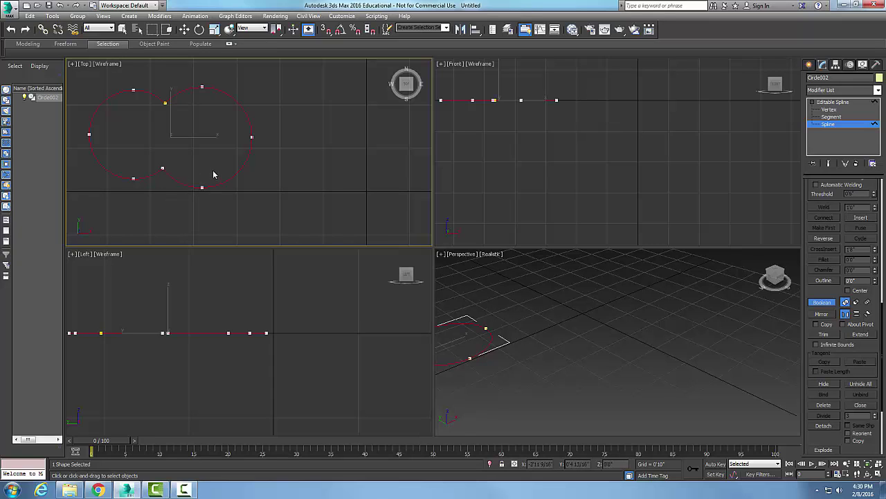
# Step: Start a new empty scene without saving the changes to the current one
pyautogui.click(28, 6)
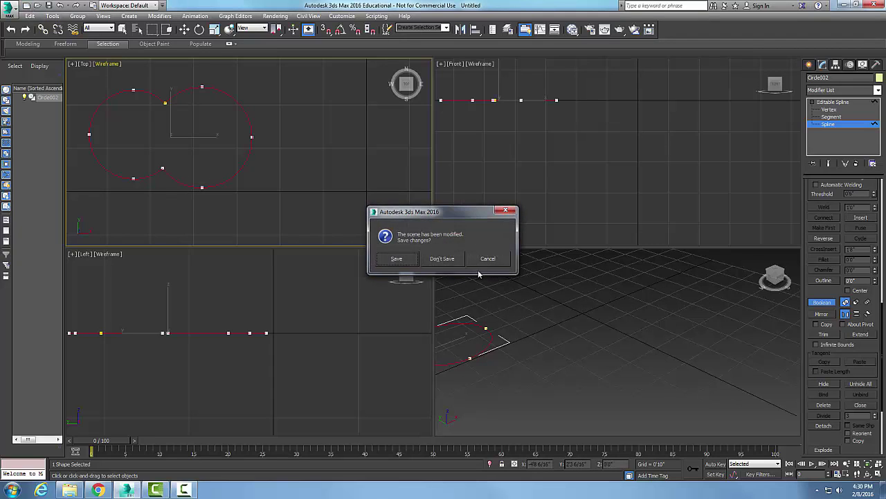
pyautogui.click(442, 257)
pyautogui.click(431, 271)
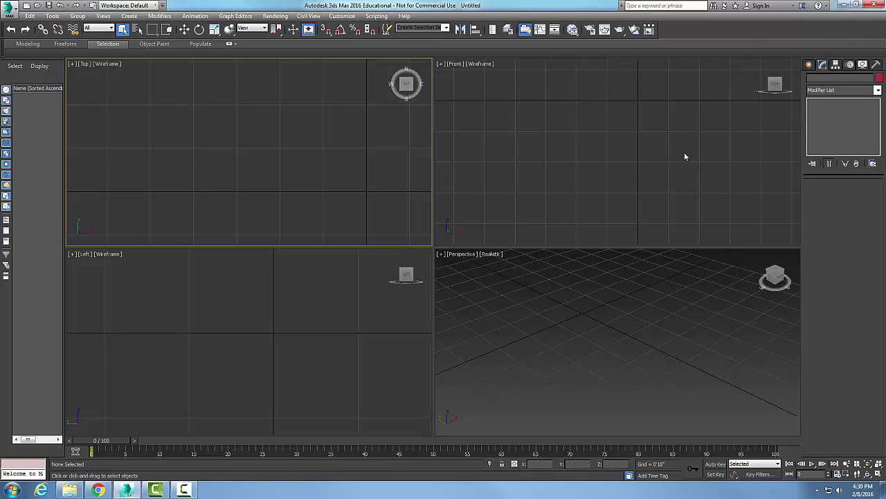
# Step: Draw a new pair of overlapping circles in the Top view, the left one with a radius of about 9 9/16 inches
pyautogui.click(809, 64)
pyautogui.click(824, 140)
pyautogui.moveTo(144, 137); pyautogui.dragTo(187, 171)
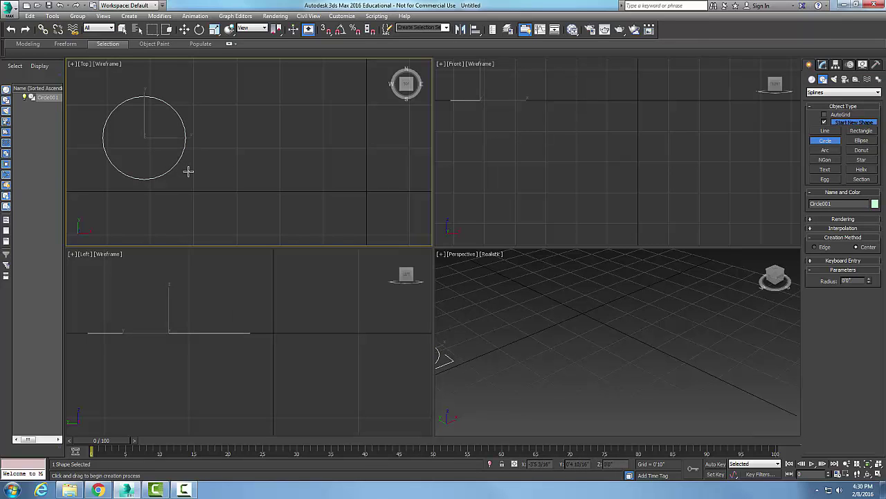
pyautogui.click(827, 141)
pyautogui.moveTo(207, 139); pyautogui.dragTo(242, 173)
pyautogui.rightClick(313, 182)
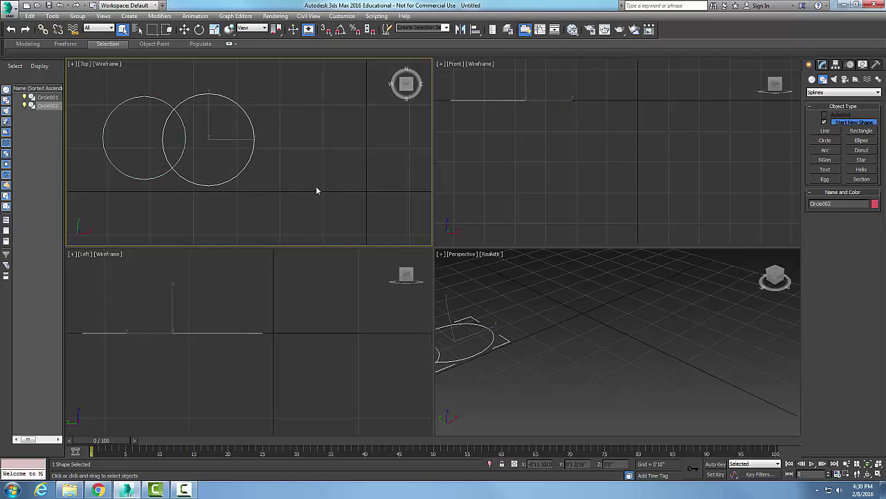
pyautogui.click(316, 186)
# Step: Convert the right and left circles of the new pair to editable splines
pyautogui.click(238, 178)
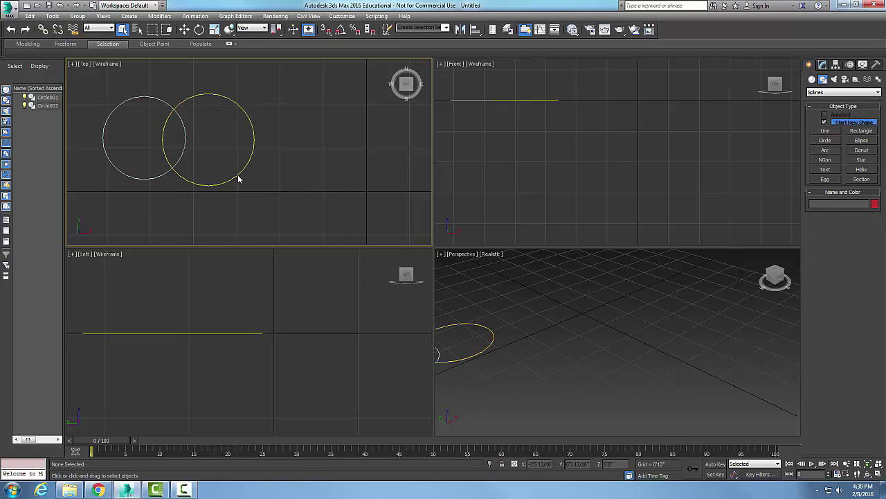
pyautogui.rightClick(239, 180)
pyautogui.moveTo(263, 265)
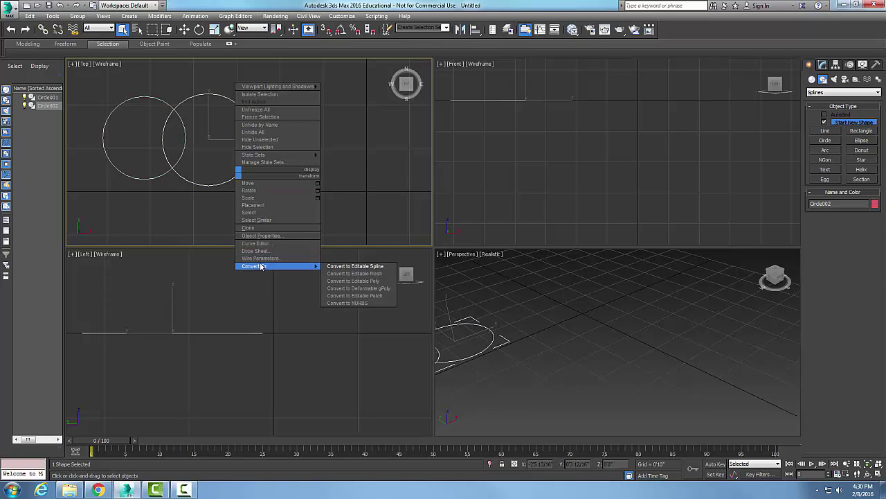
pyautogui.click(350, 272)
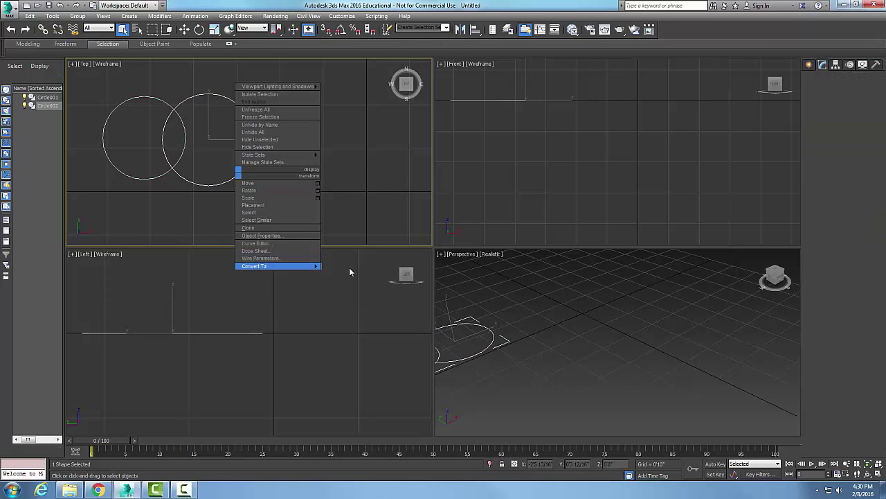
pyautogui.click(142, 178)
pyautogui.rightClick(141, 179)
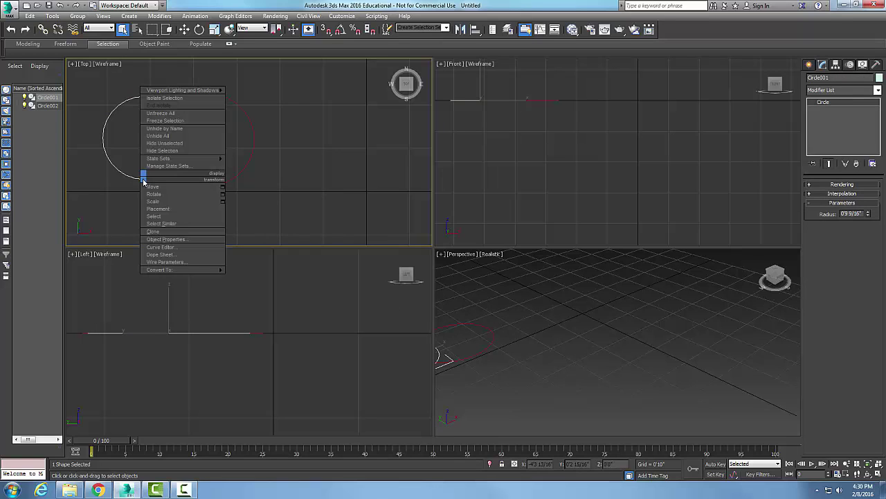
pyautogui.moveTo(173, 272)
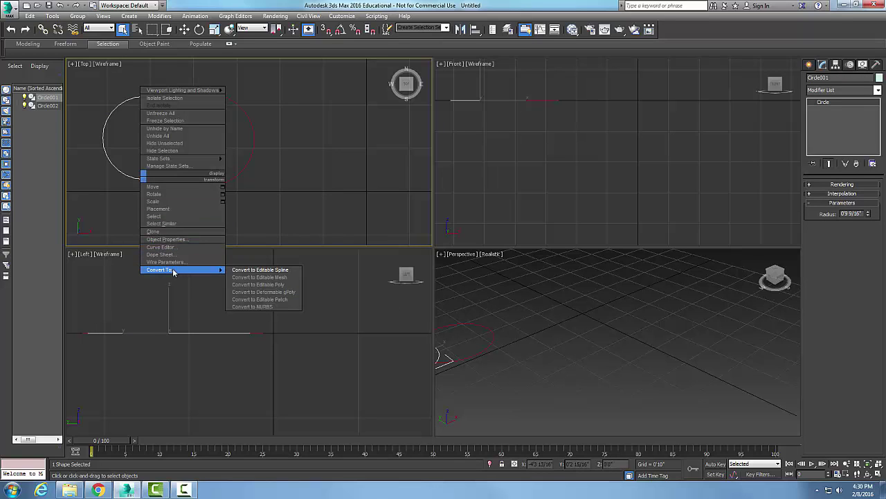
pyautogui.click(263, 269)
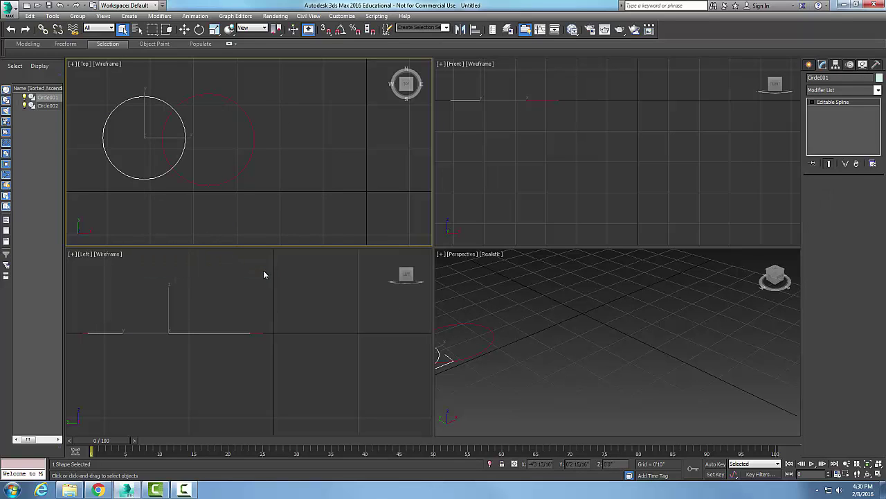
# Step: Attach the left circle to the right circle's editable spline, working at the Spline sub-object level
pyautogui.click(236, 189)
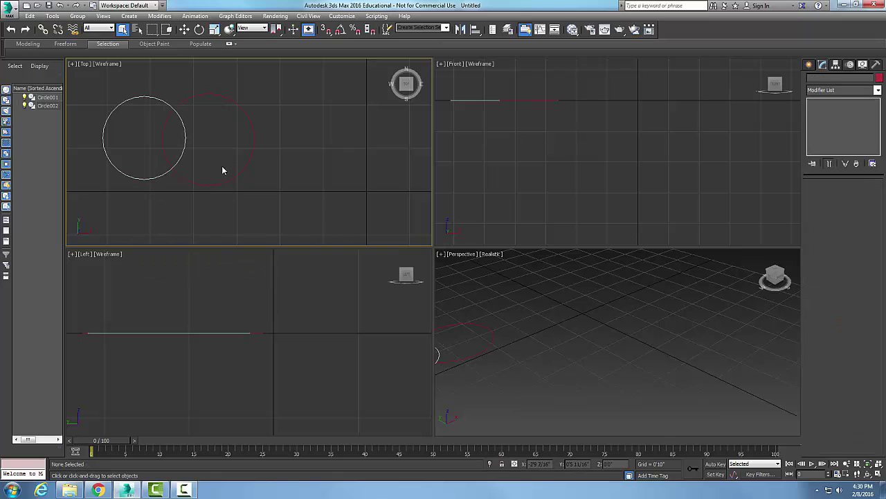
pyautogui.click(252, 141)
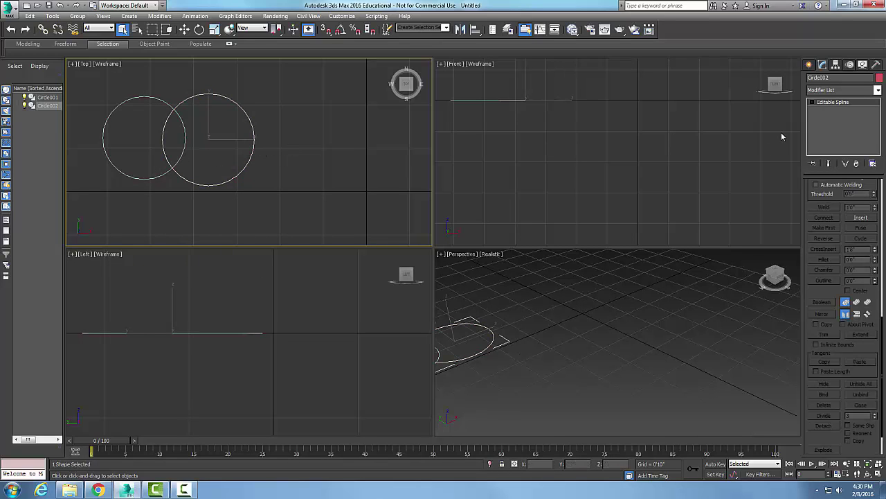
pyautogui.click(812, 102)
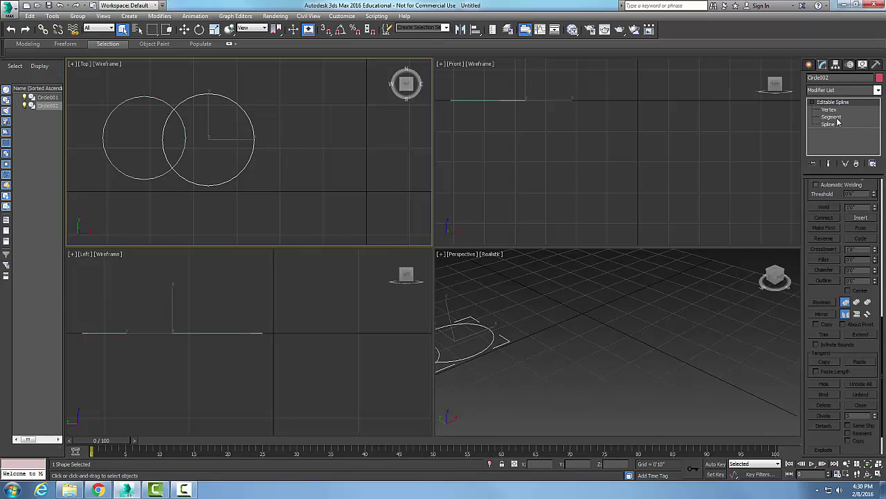
pyautogui.click(829, 124)
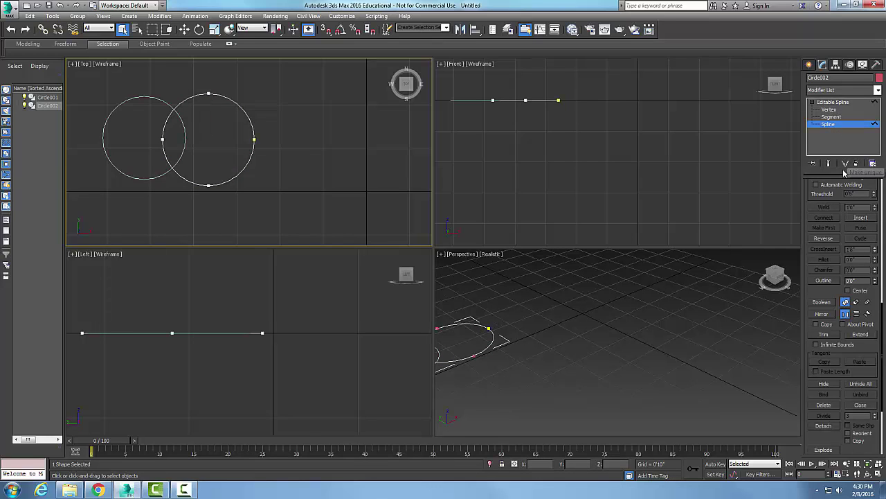
pyautogui.moveTo(884, 332); pyautogui.dragTo(884, 203)
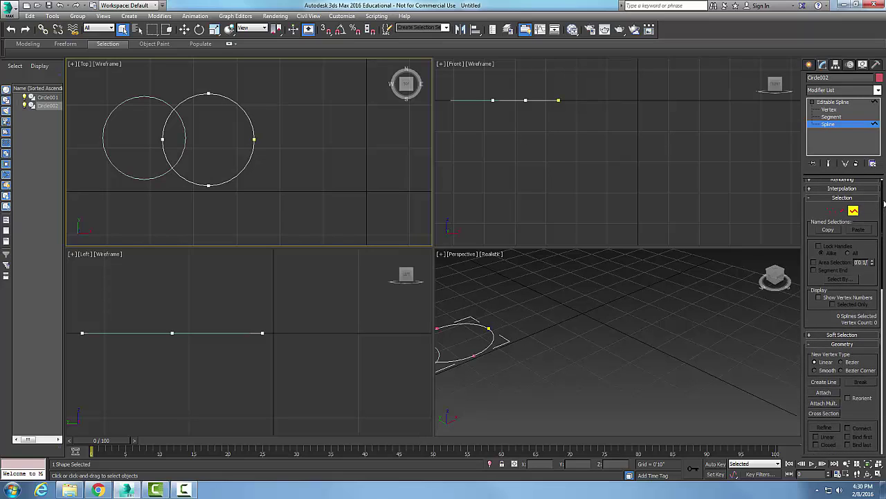
pyautogui.click(826, 393)
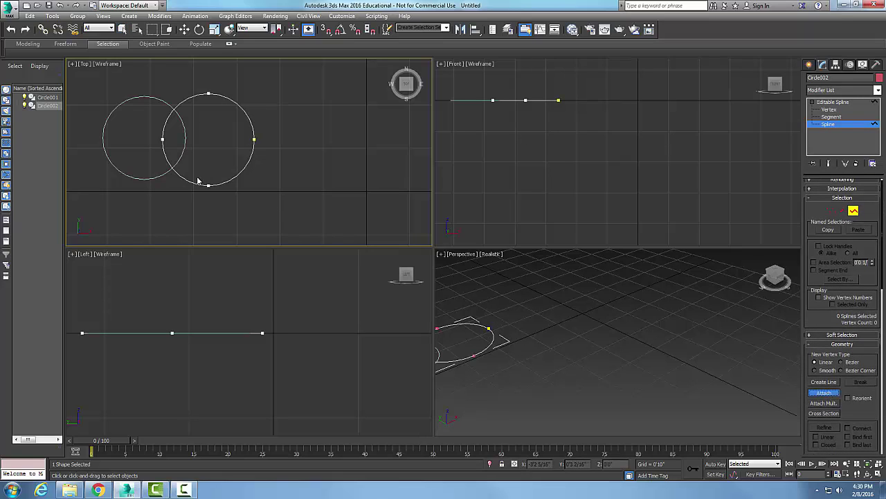
pyautogui.click(148, 176)
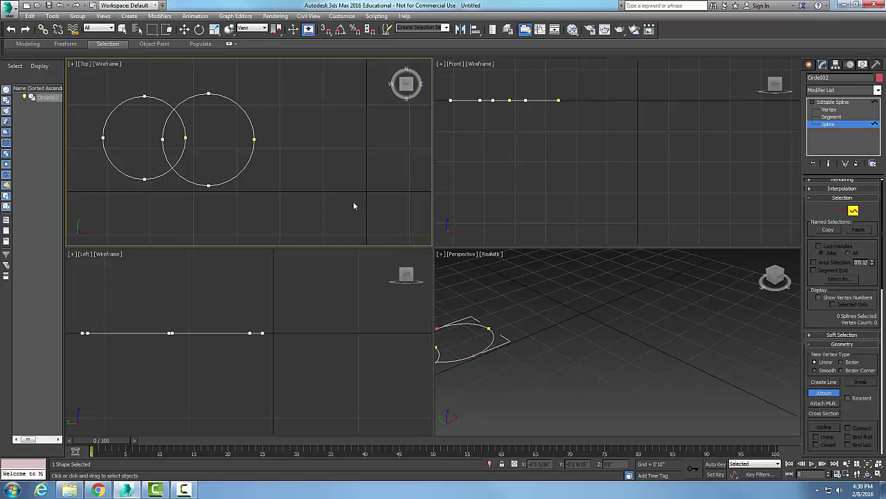
pyautogui.press('w')
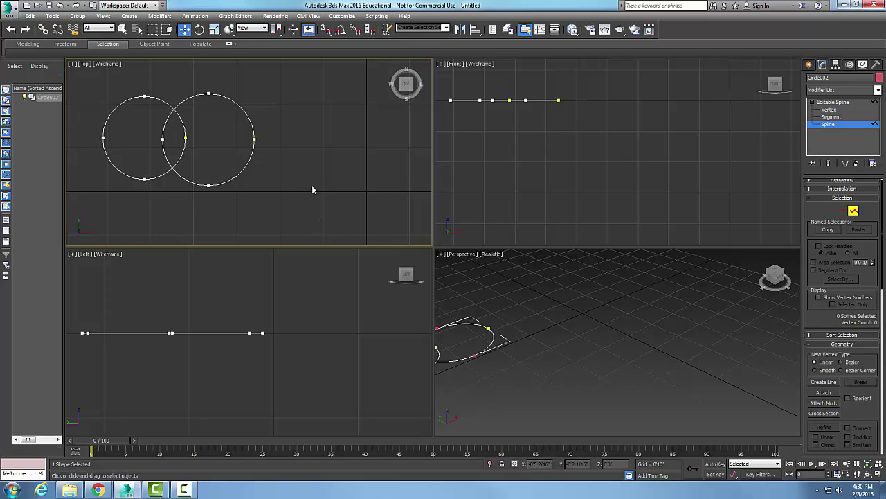
# Step: Cut the left circle's spline out of the right one using a Boolean Subtraction
pyautogui.click(249, 162)
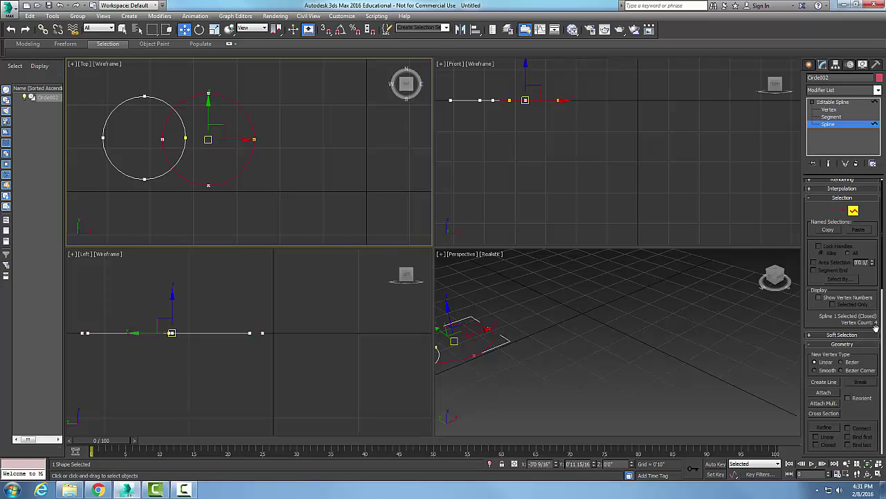
pyautogui.scroll(-5, 883, 327)
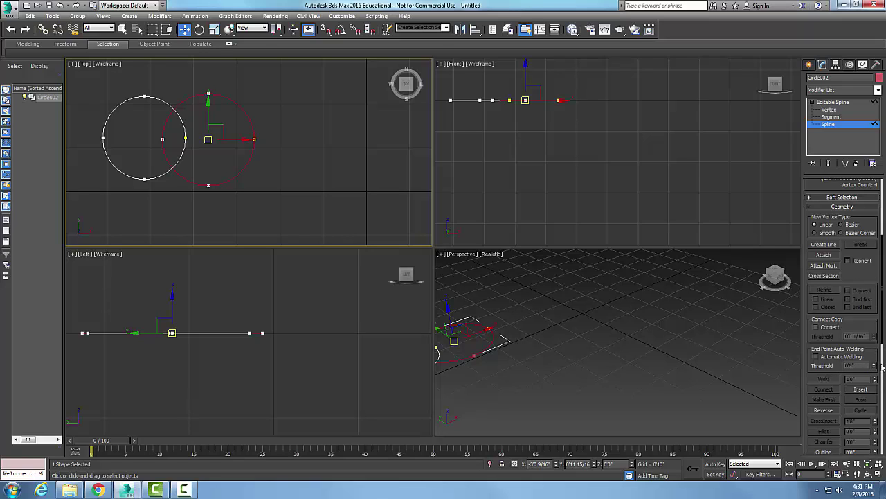
pyautogui.scroll(-5, 883, 363)
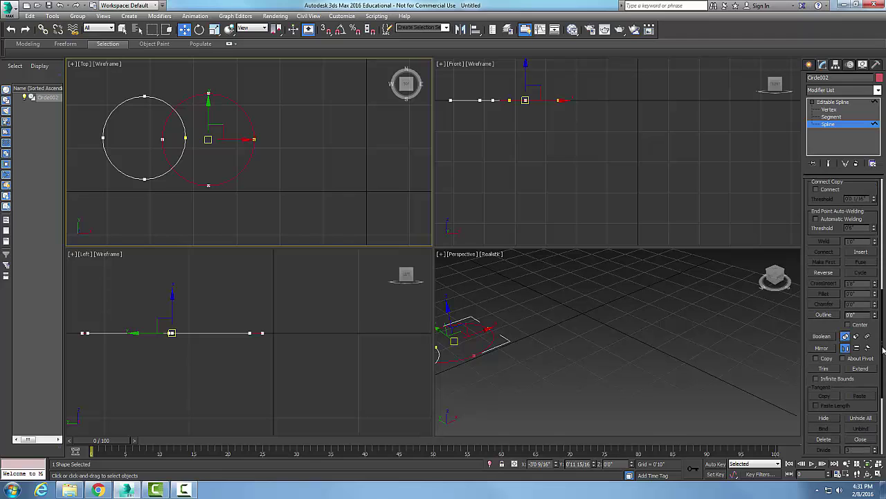
pyautogui.scroll(-5, 884, 350)
pyautogui.scroll(4, 883, 350)
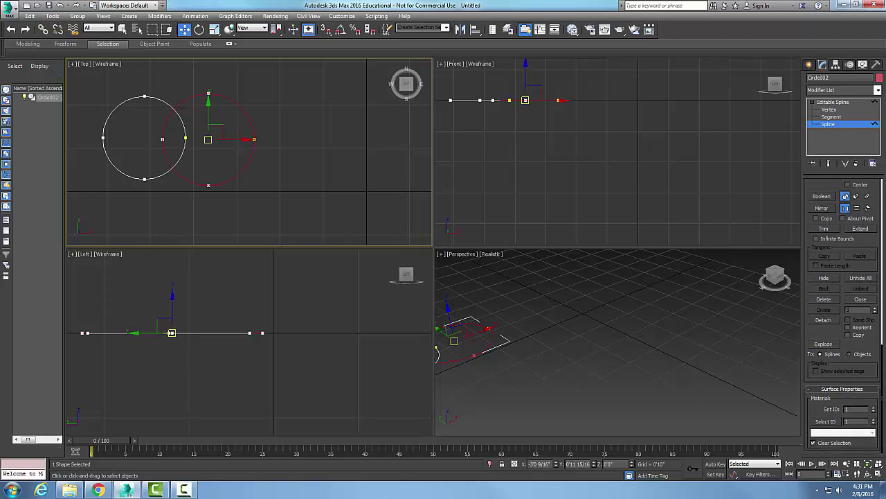
pyautogui.scroll(-3, 883, 349)
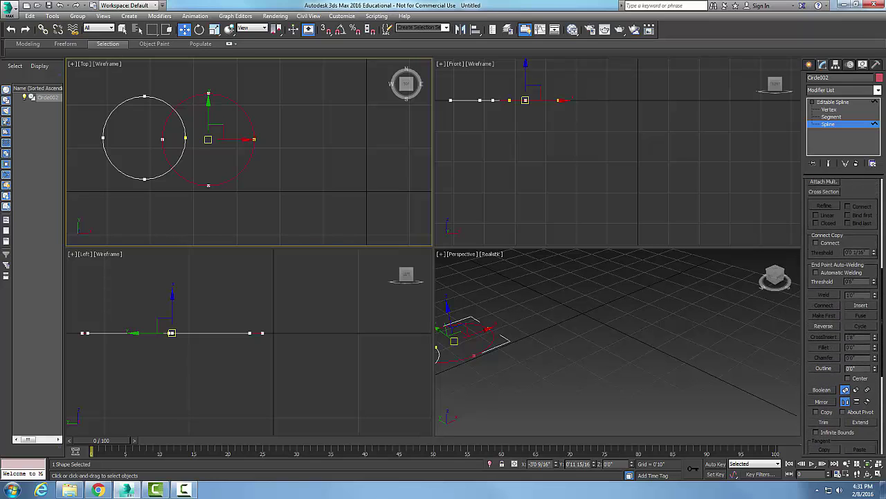
pyautogui.scroll(1, 883, 349)
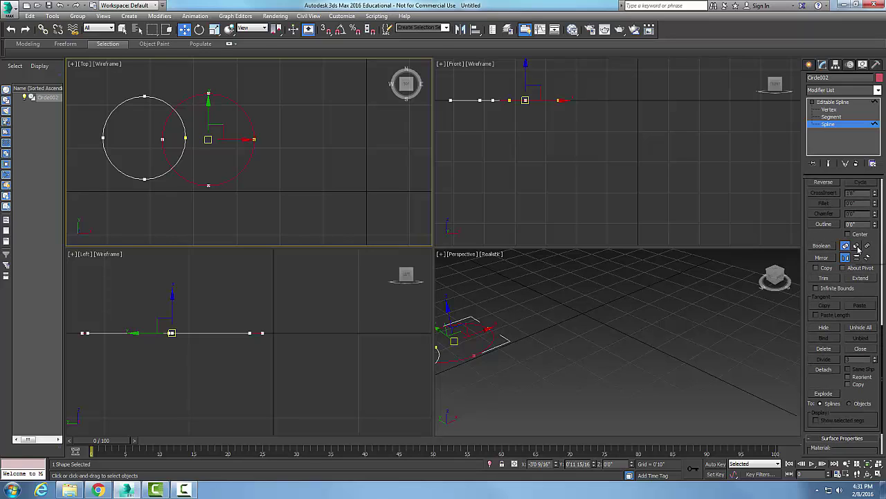
pyautogui.click(857, 246)
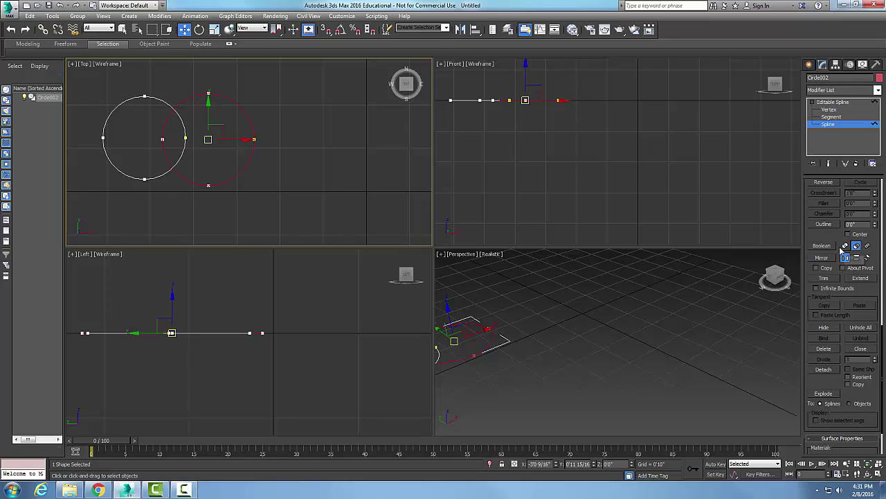
pyautogui.click(819, 246)
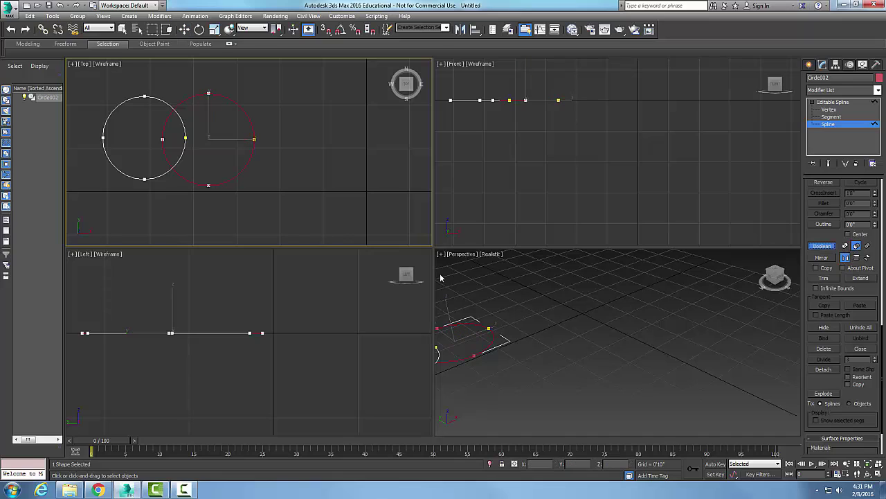
pyautogui.click(154, 177)
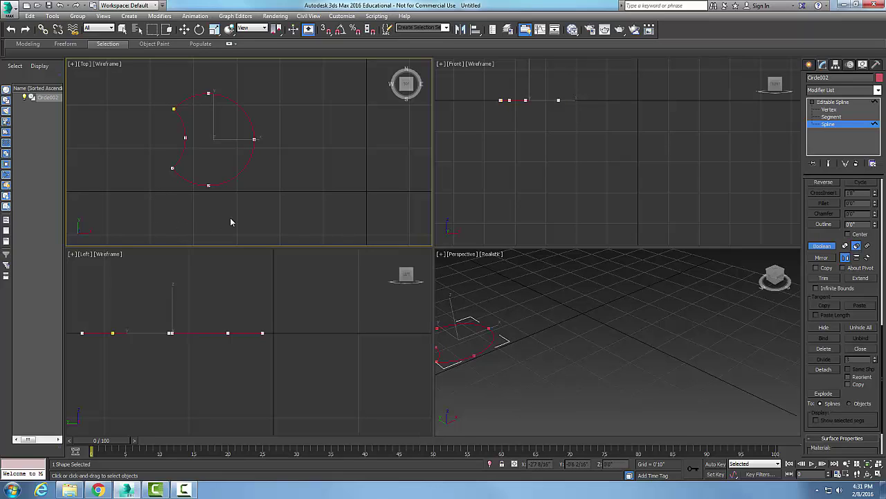
pyautogui.press('w')
pyautogui.click(292, 208)
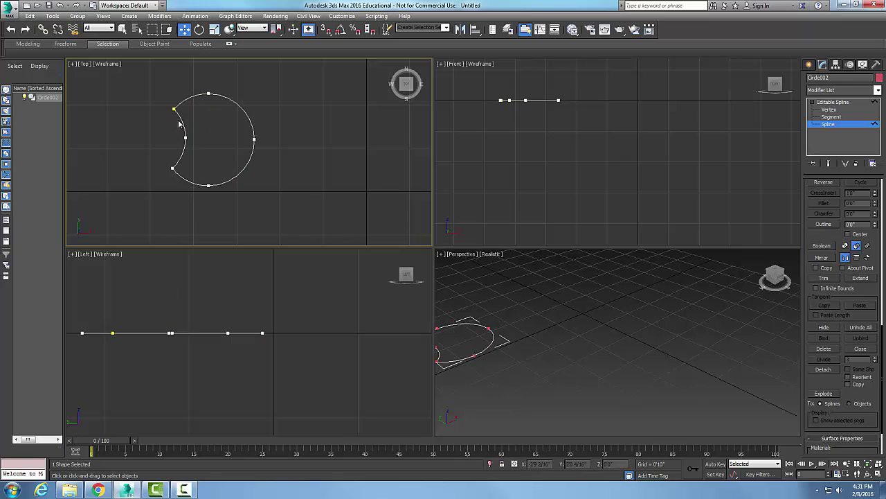
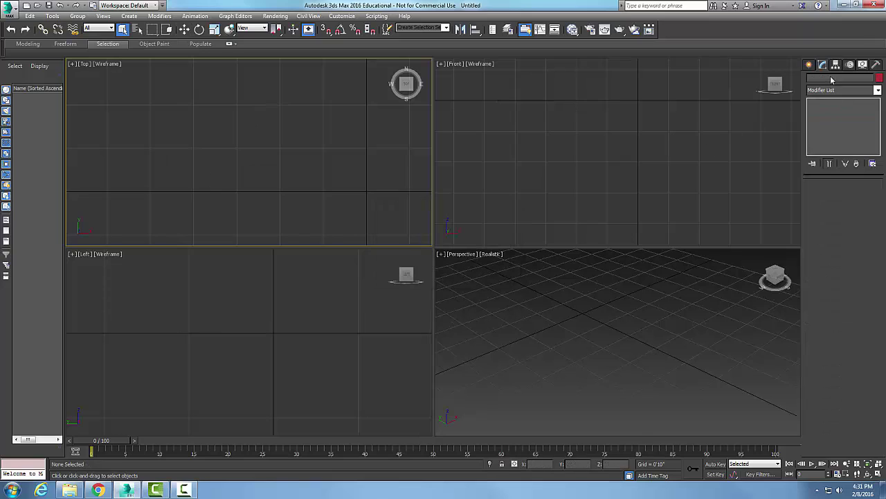
# Step: Draw two overlapping circles in the Top view, the left with a radius of about 9 13/16 inches, the right about 1'0 2/16"
pyautogui.click(809, 65)
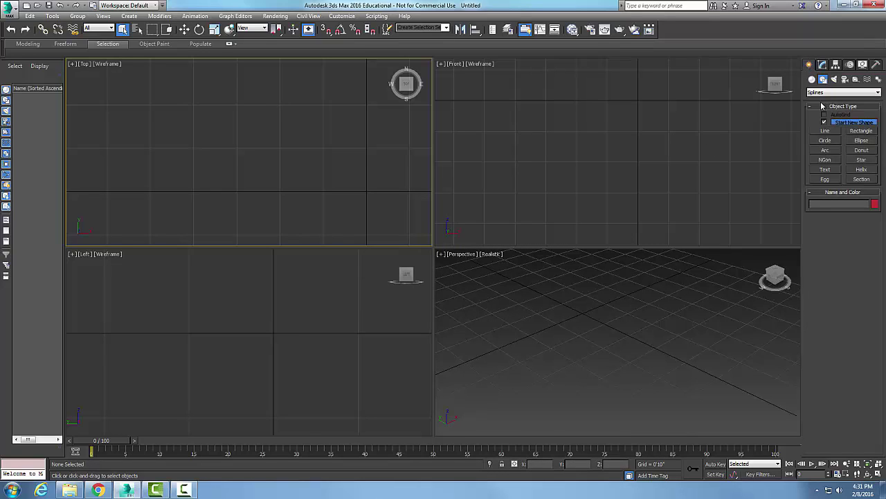
pyautogui.click(825, 140)
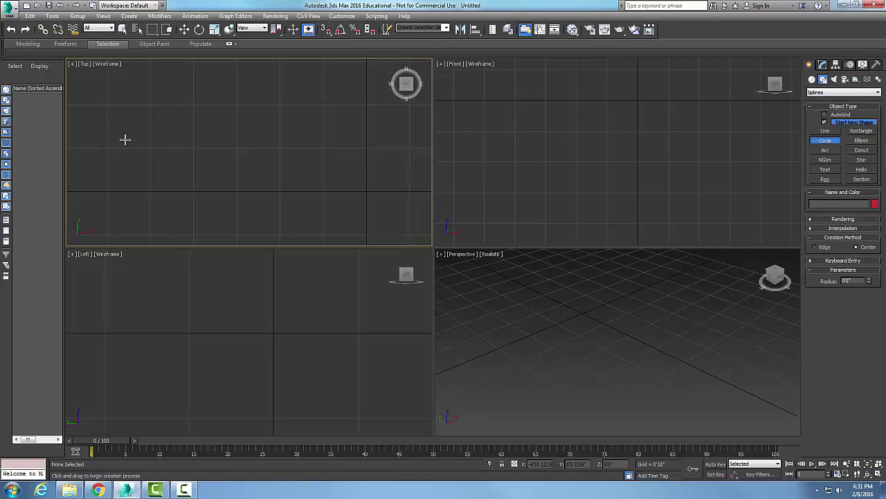
pyautogui.moveTo(131, 137); pyautogui.dragTo(165, 164)
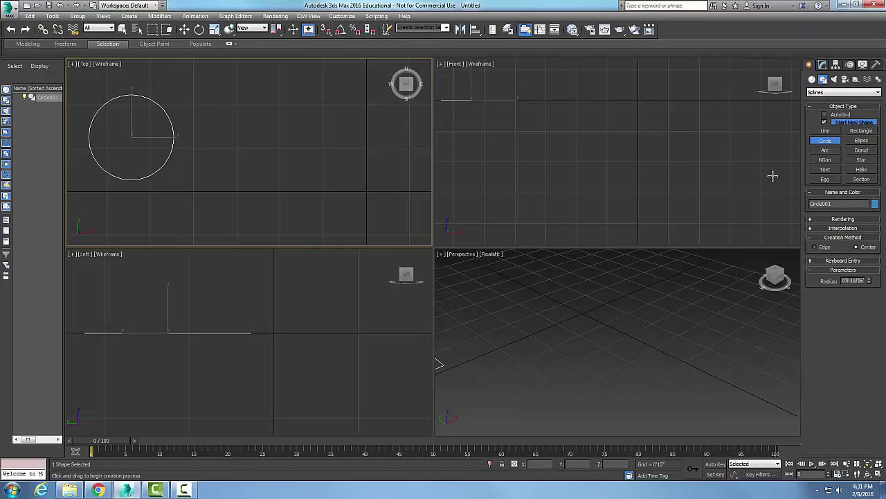
pyautogui.click(825, 141)
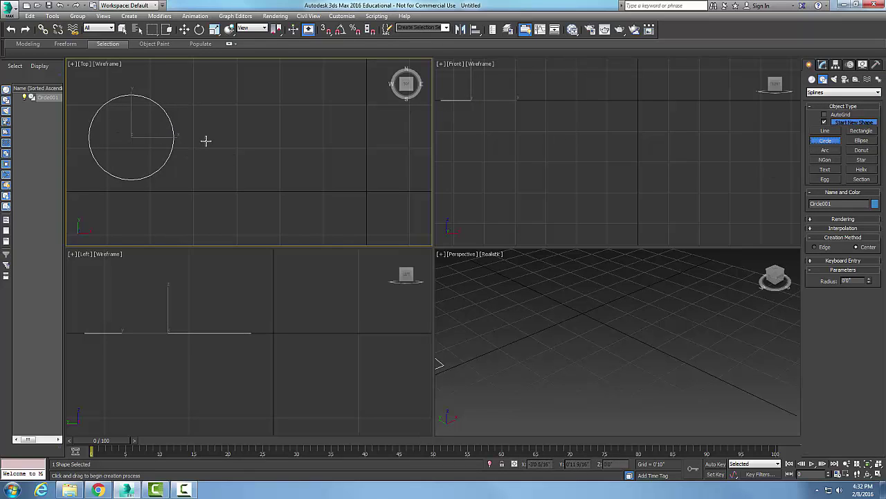
pyautogui.moveTo(202, 139); pyautogui.dragTo(235, 180)
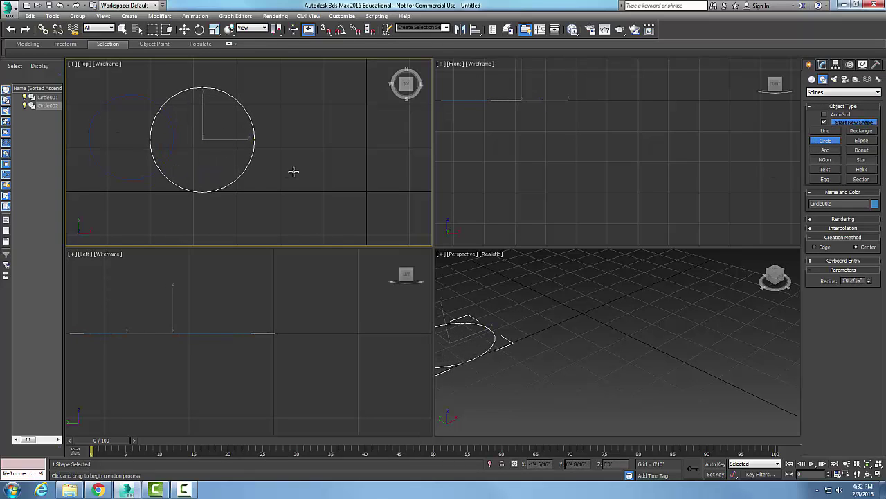
pyautogui.rightClick(291, 171)
pyautogui.click(295, 179)
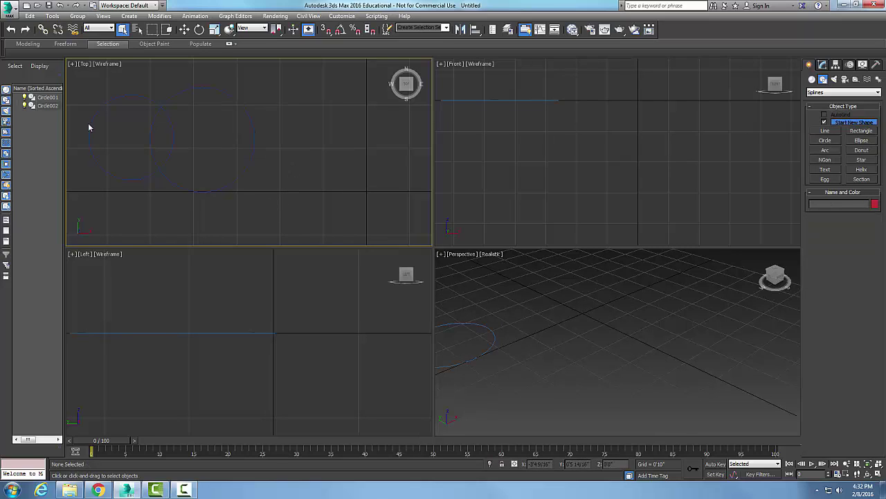
# Step: Convert the right circle and then the left circle to editable splines
pyautogui.scroll(3, 198, 148)
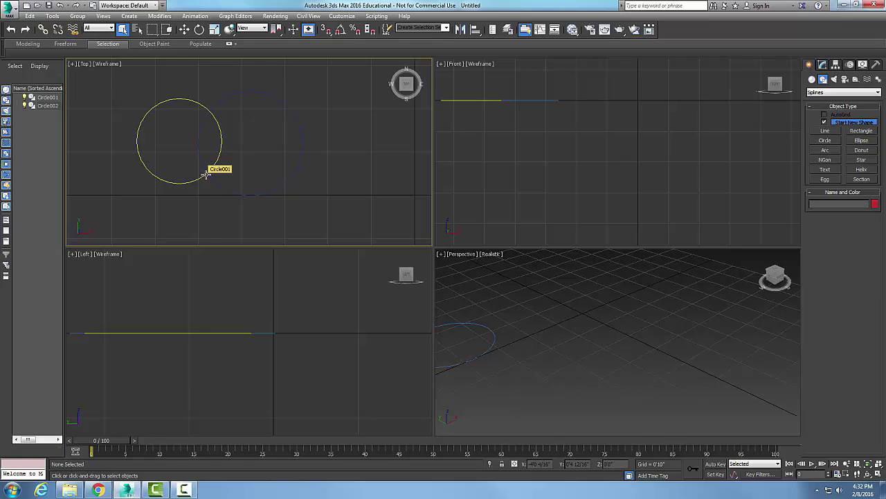
pyautogui.click(301, 153)
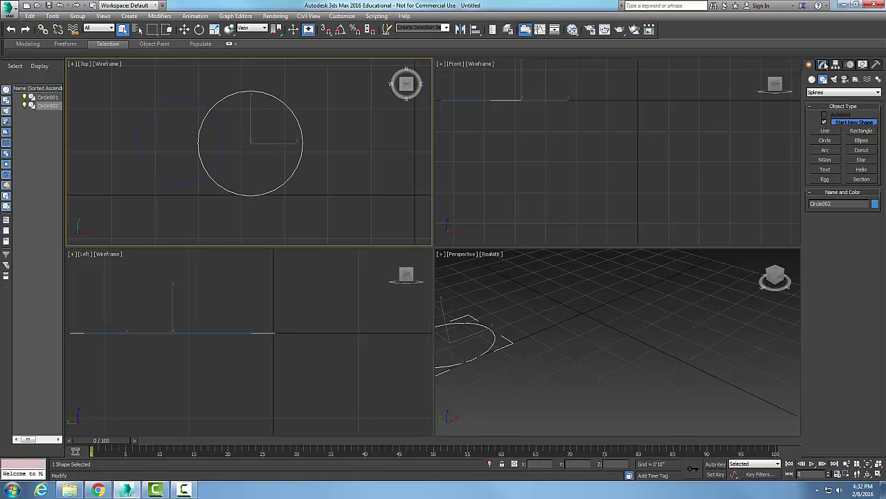
pyautogui.rightClick(292, 177)
pyautogui.moveTo(326, 266)
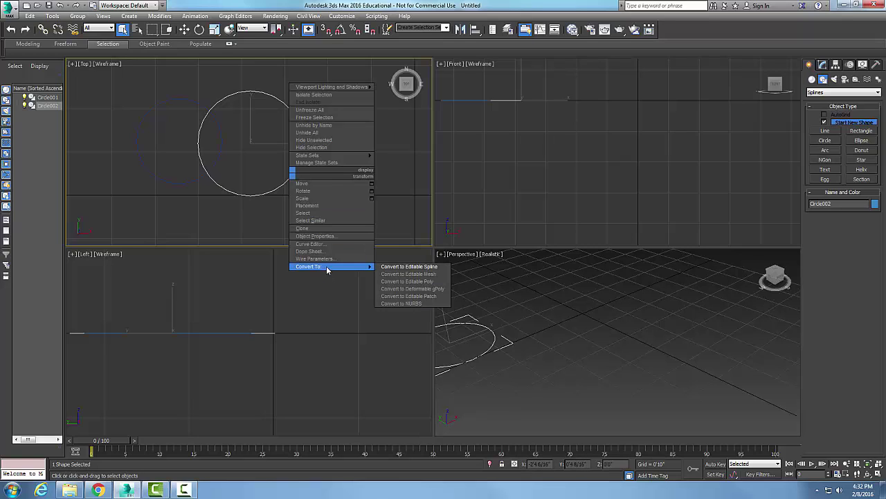
pyautogui.click(391, 268)
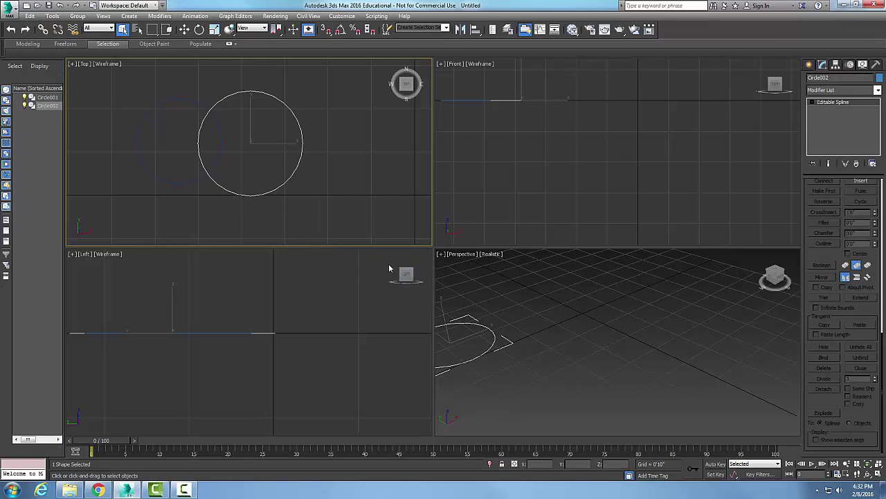
pyautogui.click(182, 182)
pyautogui.rightClick(183, 183)
pyautogui.moveTo(208, 273)
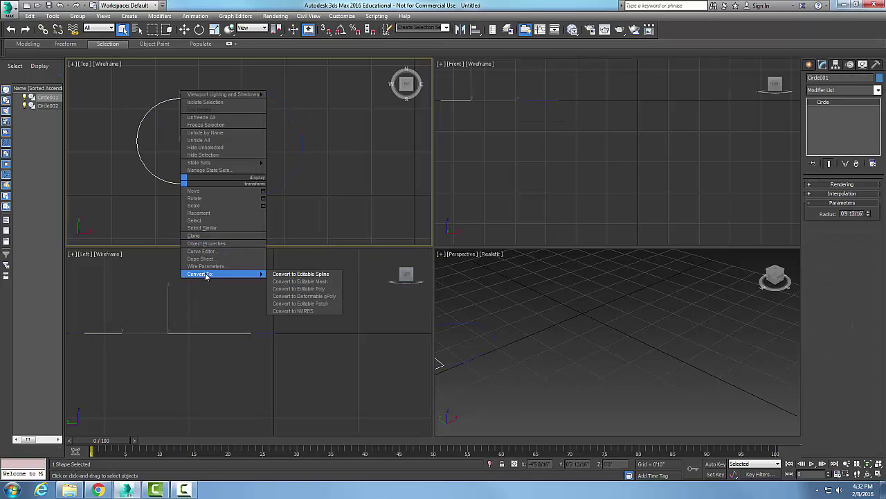
pyautogui.click(293, 276)
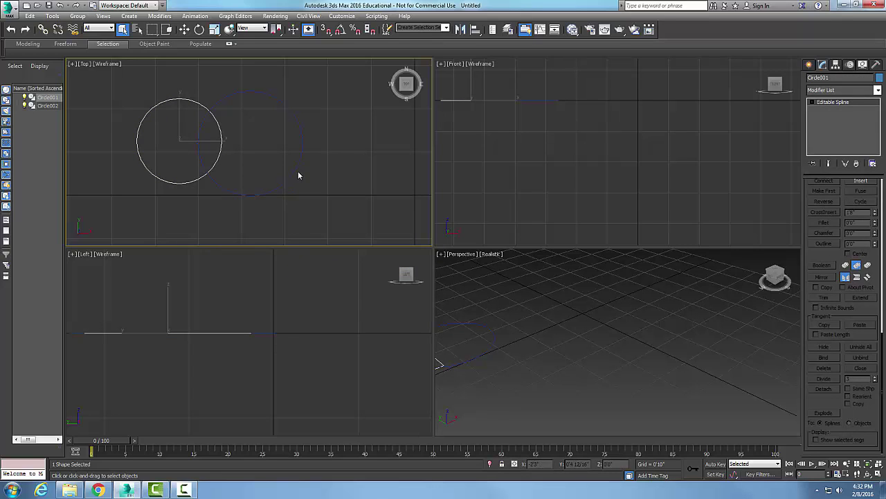
pyautogui.click(339, 177)
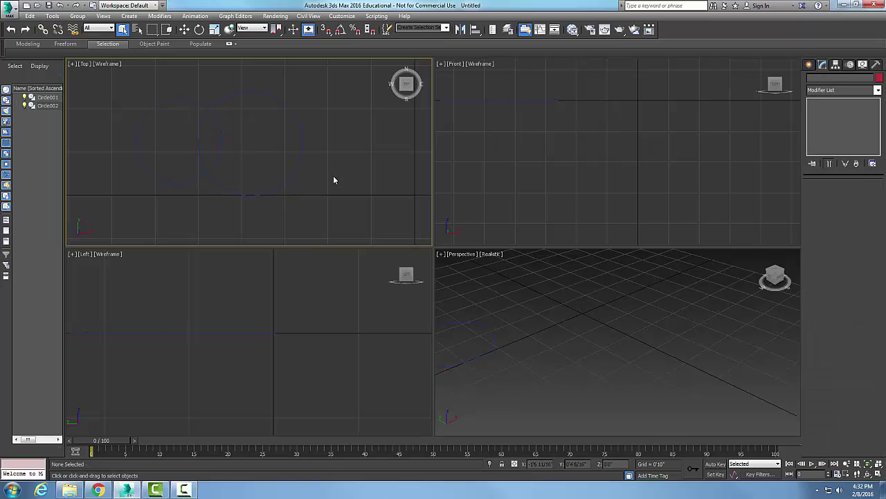
# Step: Attach the smaller left circle to the right circle's editable spline while working at its Spline sub-object level
pyautogui.click(302, 157)
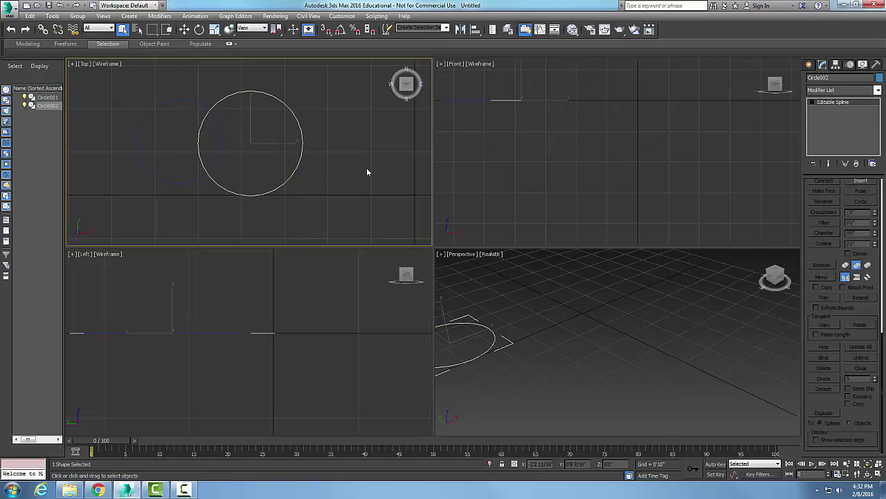
pyautogui.click(814, 103)
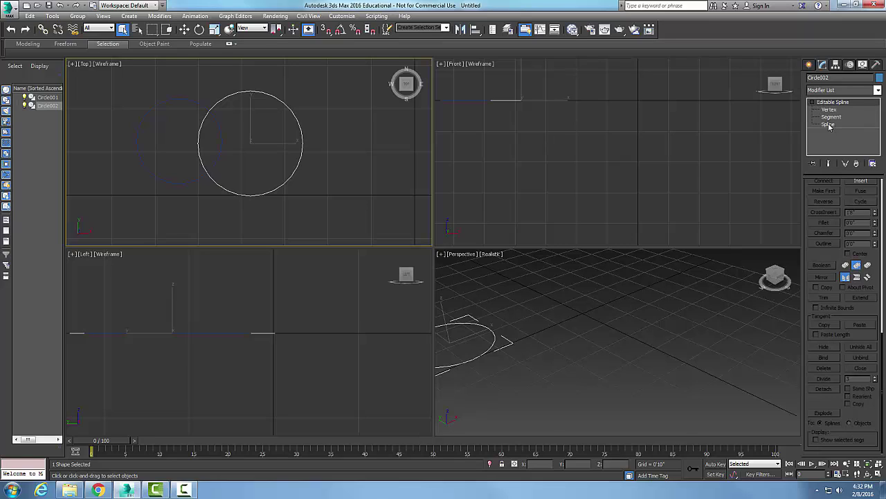
pyautogui.click(828, 125)
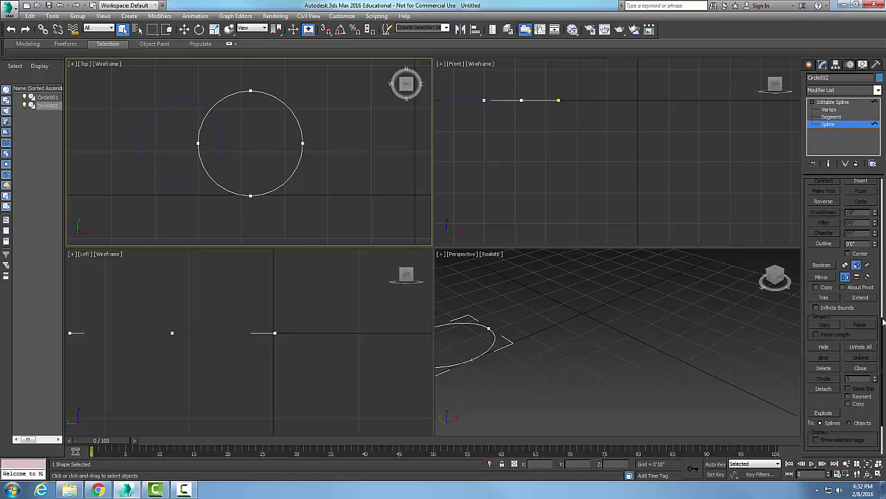
pyautogui.moveTo(882, 324); pyautogui.dragTo(855, 244)
pyautogui.click(825, 298)
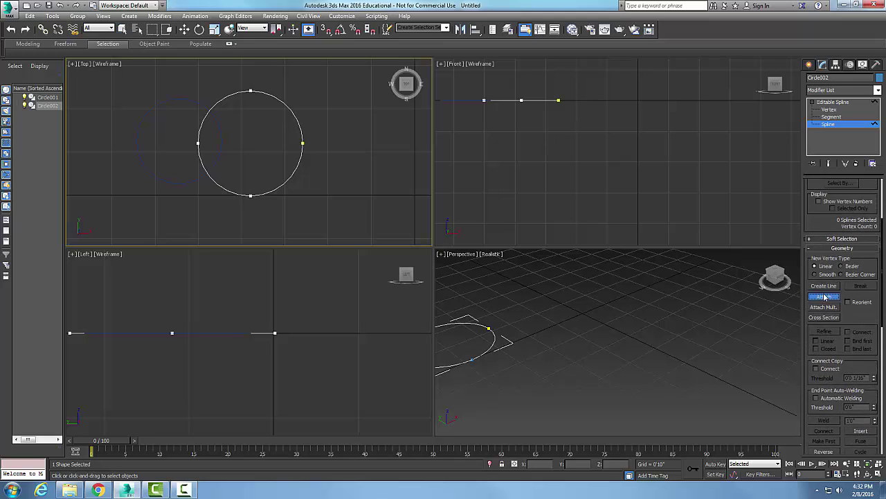
pyautogui.click(190, 179)
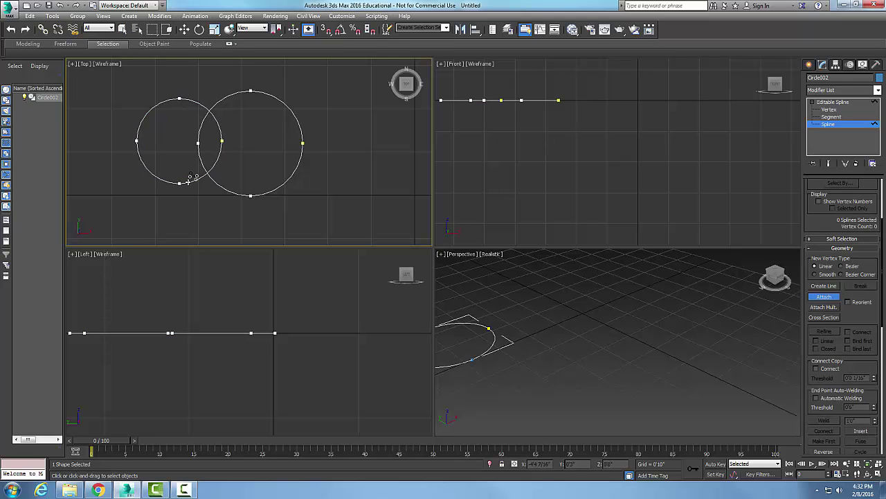
pyautogui.rightClick(381, 173)
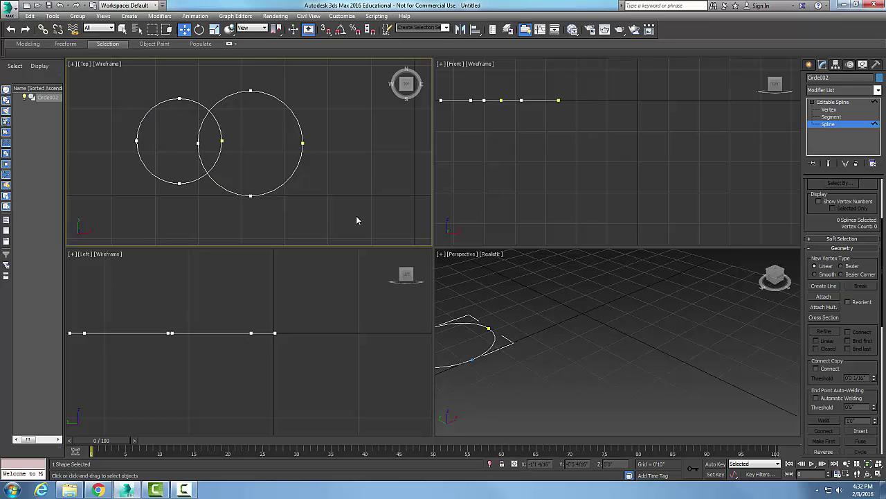
# Step: Apply a Boolean Intersection to the right circle's spline with the left one, keeping only their overlap, and deselect the result
pyautogui.click(297, 168)
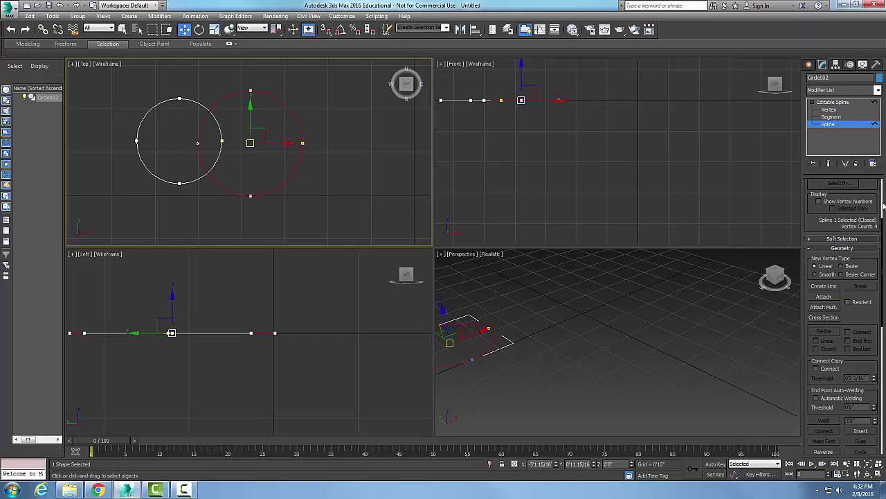
pyautogui.scroll(3, 881, 206)
pyautogui.scroll(-5, 881, 215)
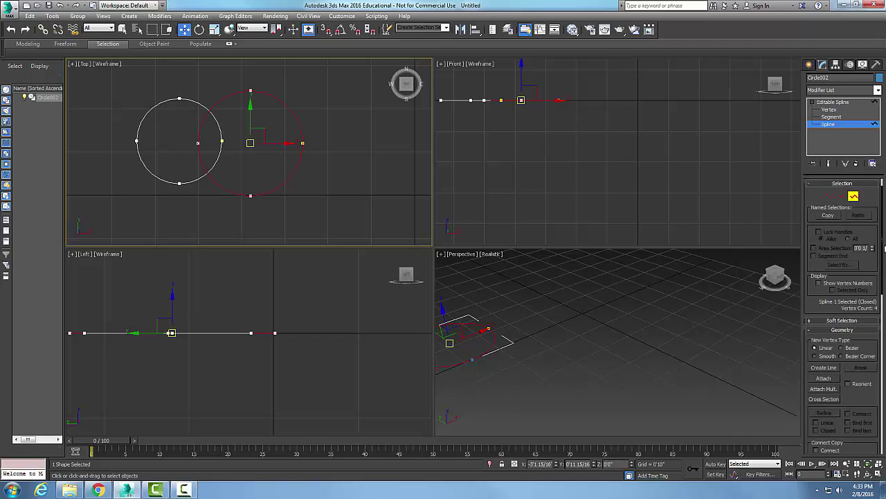
pyautogui.scroll(-2, 842, 315)
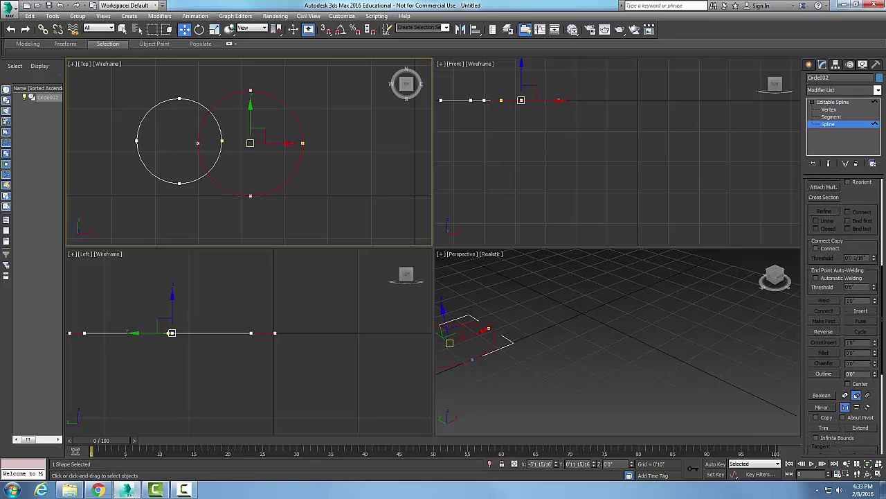
pyautogui.scroll(-6, 842, 315)
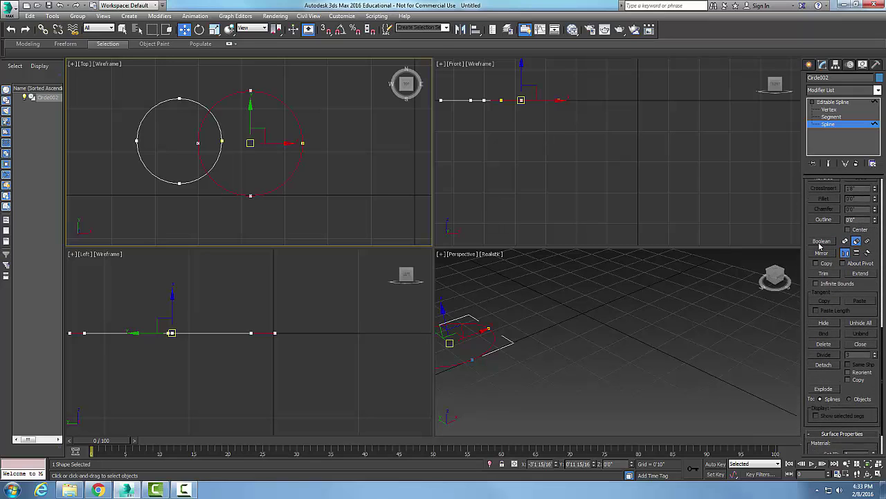
pyautogui.click(869, 241)
pyautogui.click(823, 241)
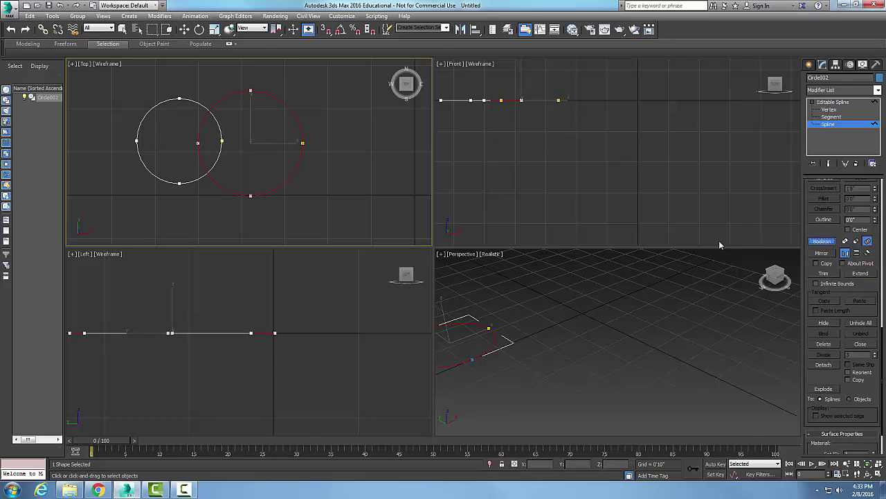
pyautogui.click(191, 182)
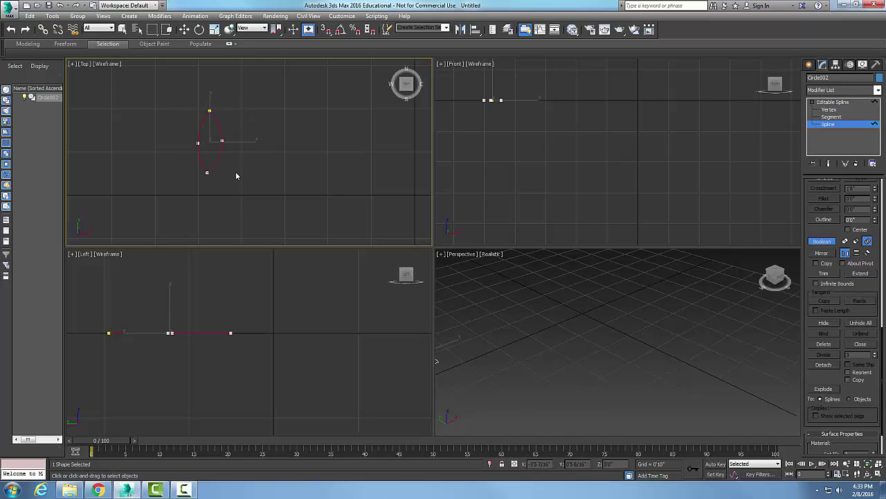
pyautogui.press('w')
pyautogui.click(254, 186)
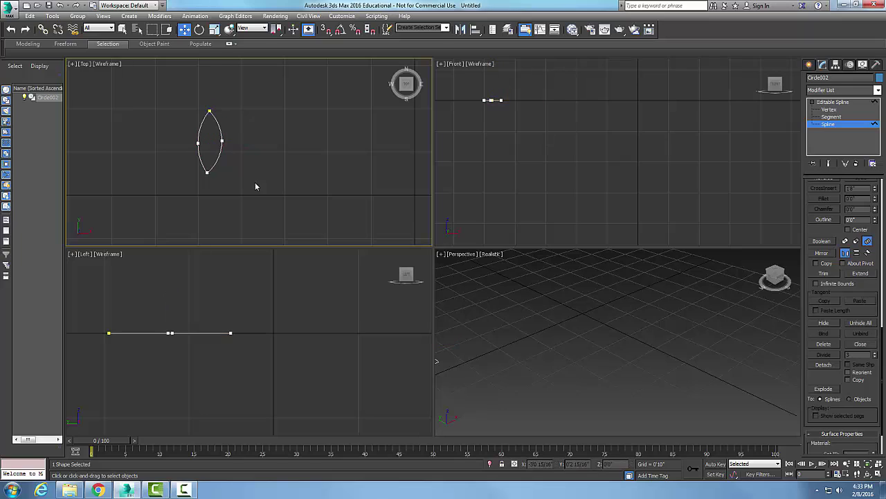